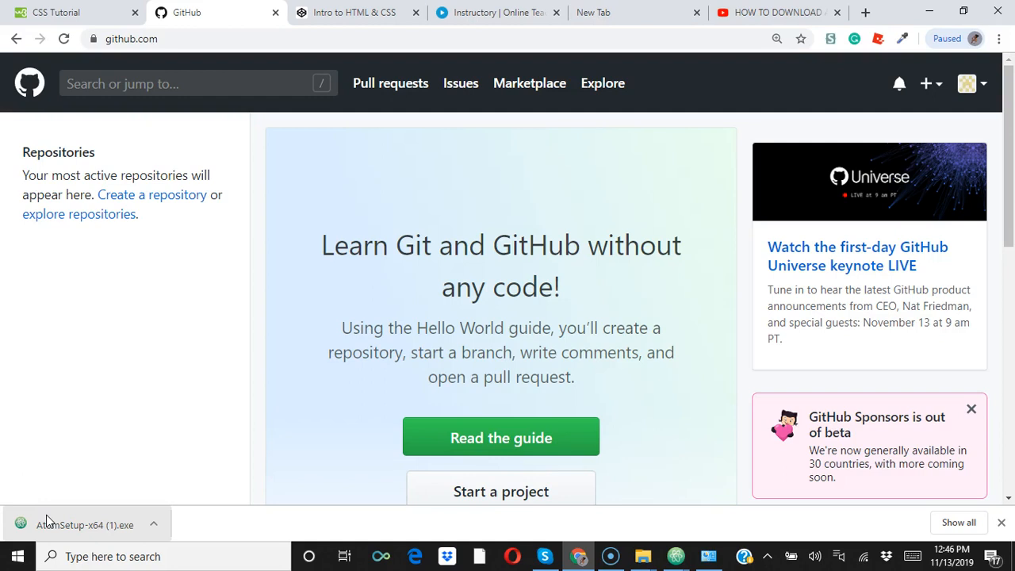
- Open Google in a browser tab and search for "microsoft visual studio code"
{"action": "left_click", "coordinate": [493, 17]}
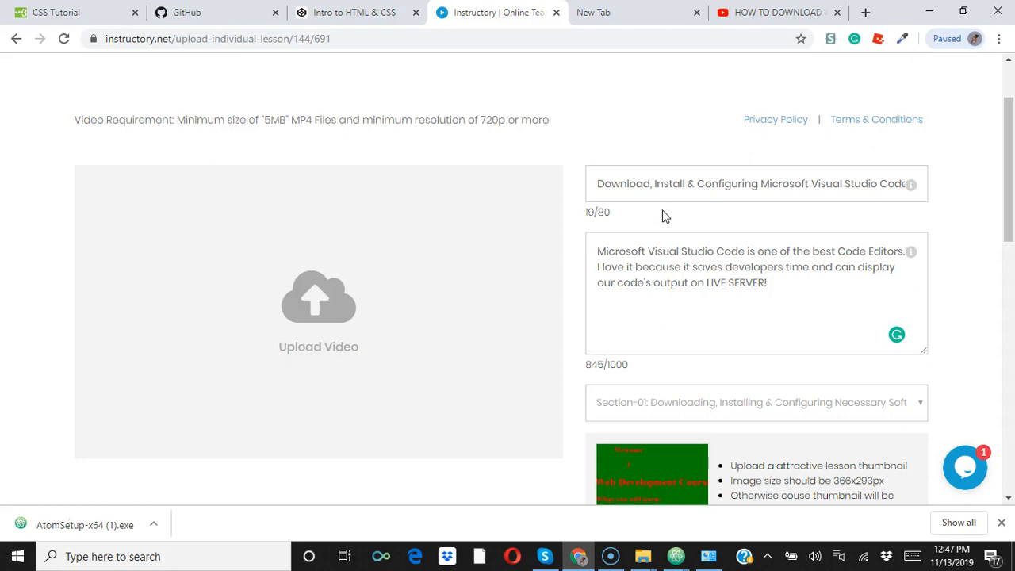
{"action": "left_click", "coordinate": [867, 13]}
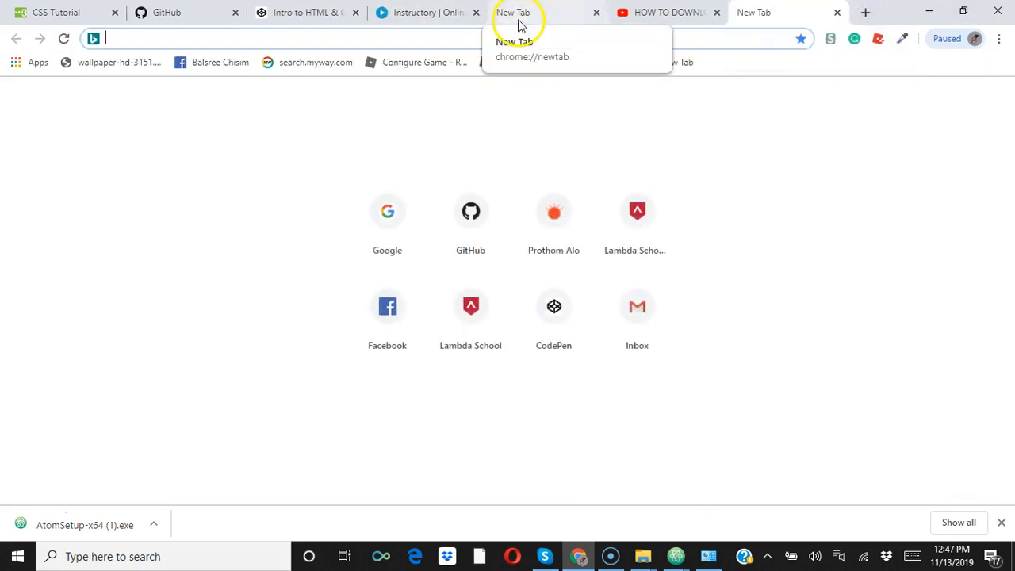
{"action": "left_click", "coordinate": [517, 21]}
{"action": "left_click", "coordinate": [387, 219]}
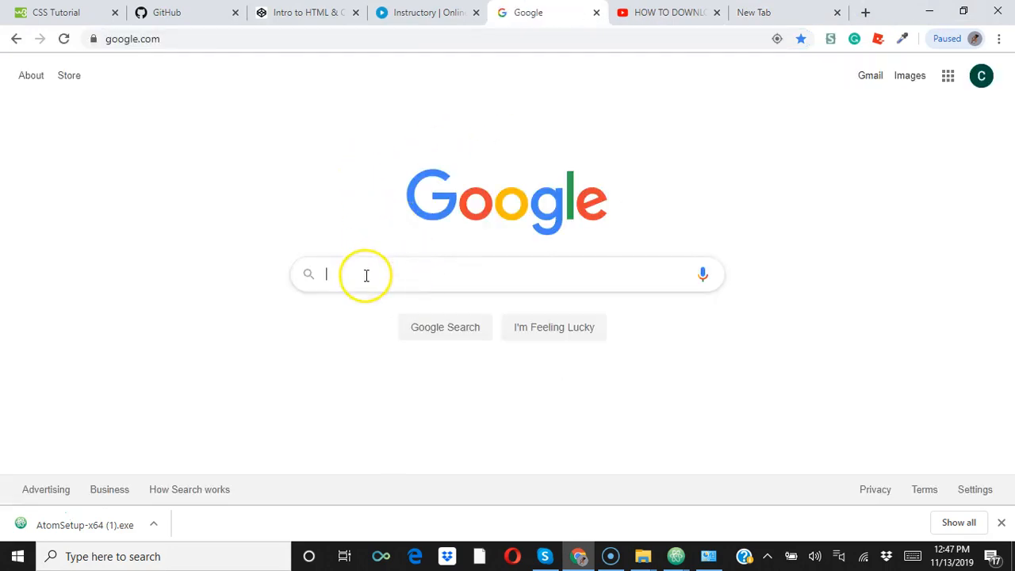
{"action": "left_click", "coordinate": [366, 275]}
{"action": "type", "text": "Micr"}
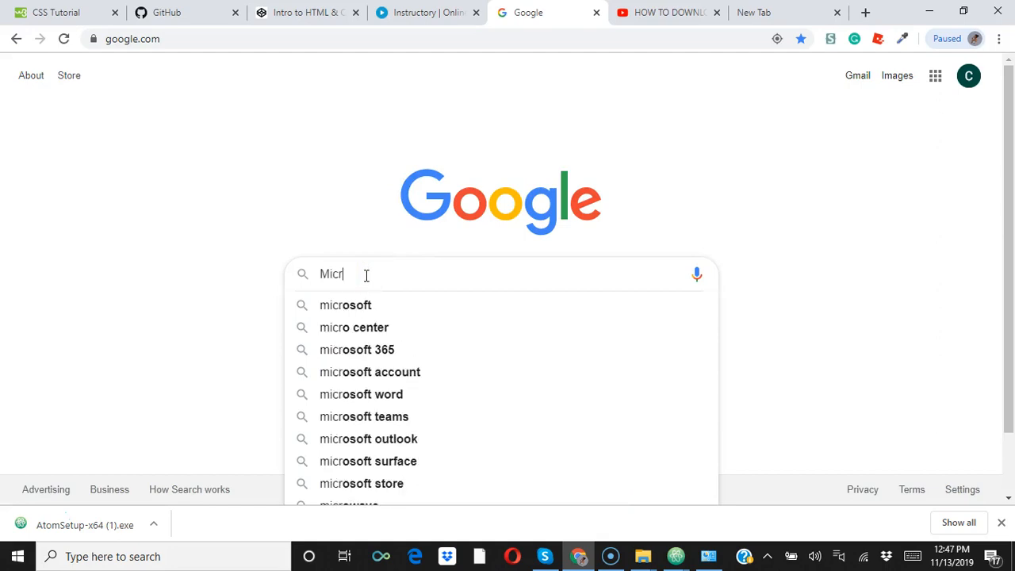
{"action": "type", "text": "osoft"}
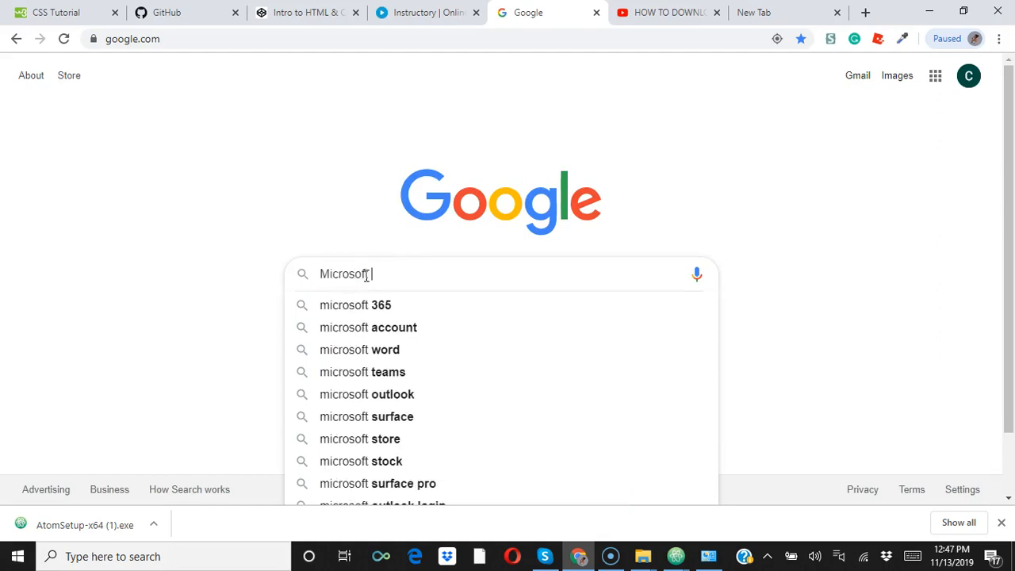
{"action": "type", "text": " Visual"}
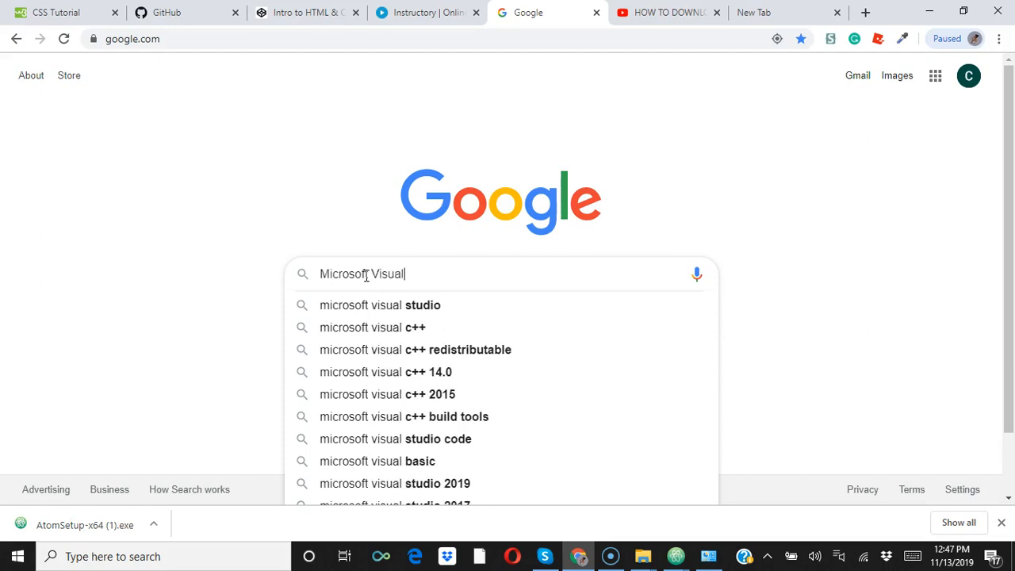
{"action": "type", "text": " studio"}
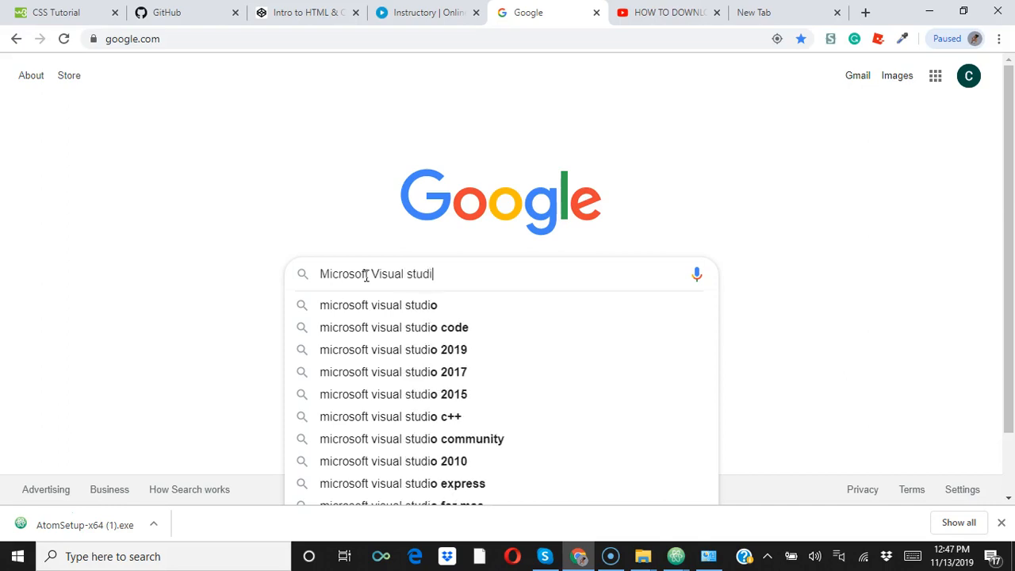
{"action": "left_click", "coordinate": [432, 328]}
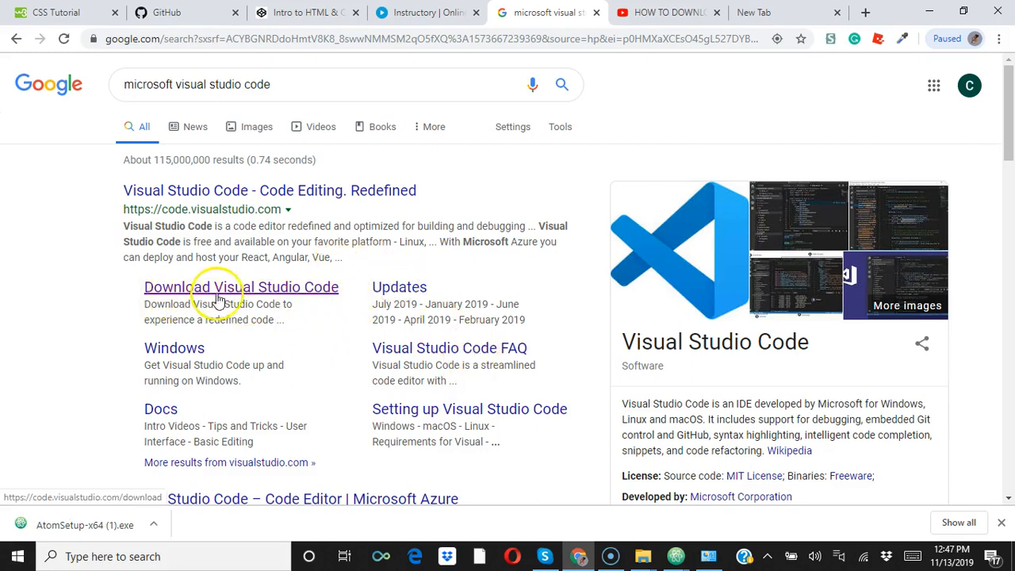
- Open the Download Visual Studio Code search result and download the Windows 7, 8, 10 installer
{"action": "left_click", "coordinate": [245, 290]}
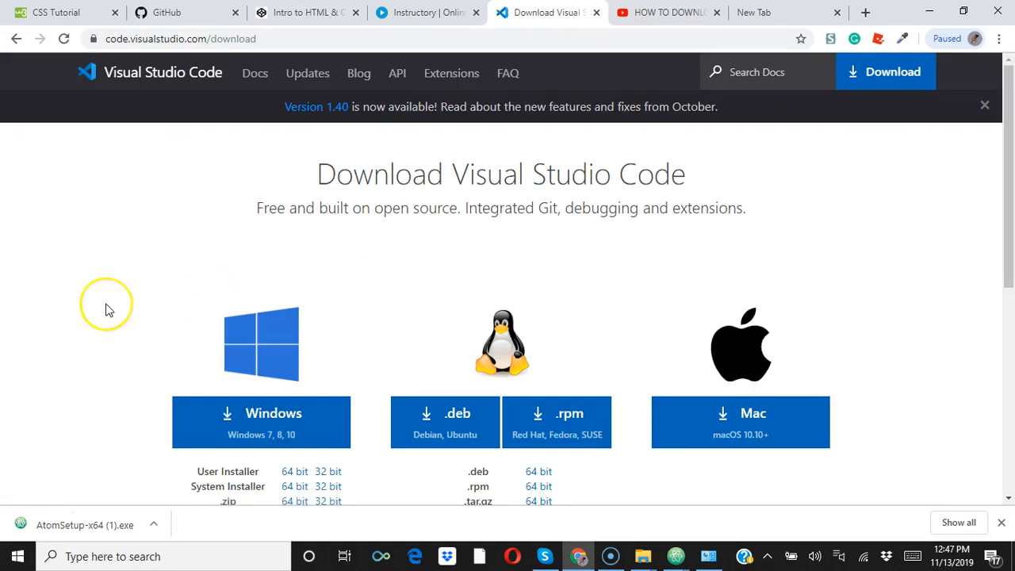
{"action": "scroll", "coordinate": [109, 310], "scroll_direction": "down", "scroll_amount": 1}
{"action": "scroll", "coordinate": [109, 310], "scroll_direction": "down", "scroll_amount": 2}
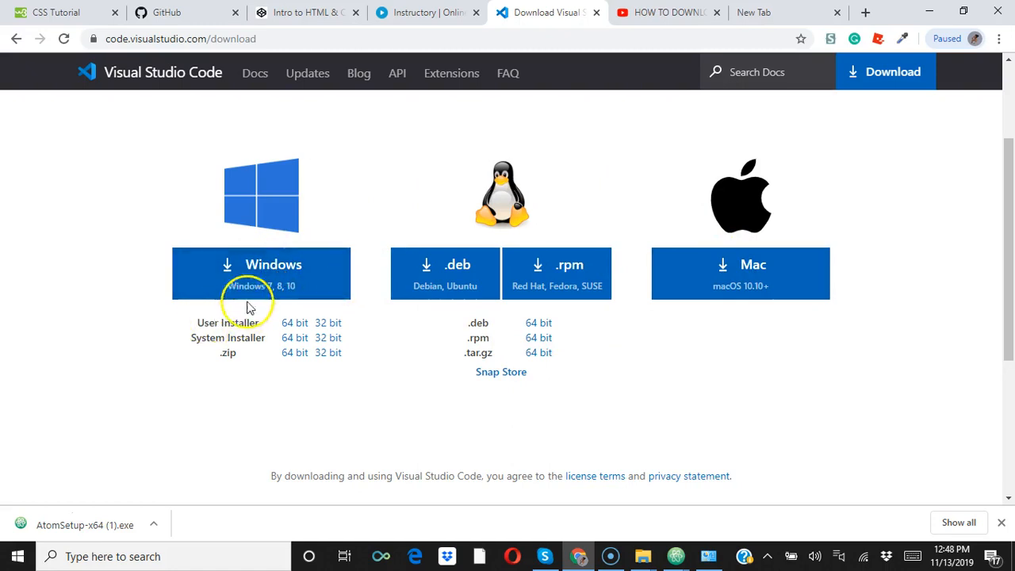
{"action": "left_click", "coordinate": [229, 273]}
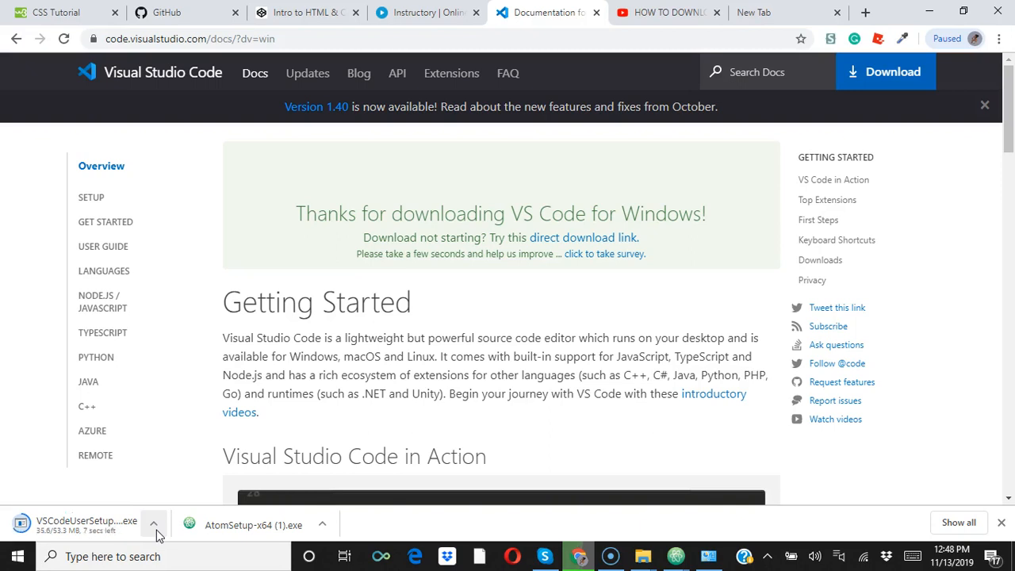
{"action": "left_click", "coordinate": [154, 555]}
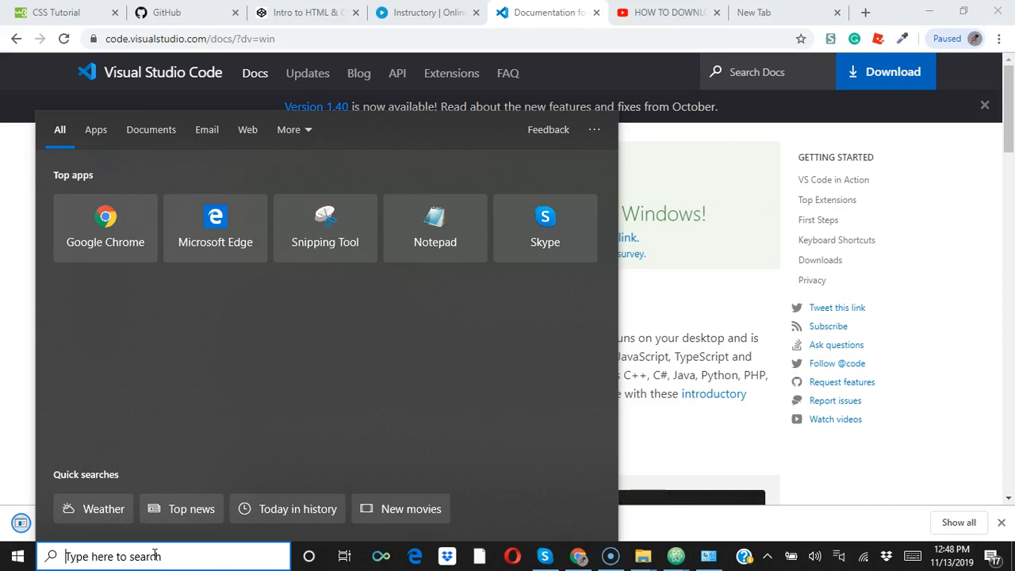
{"action": "type", "text": "env"}
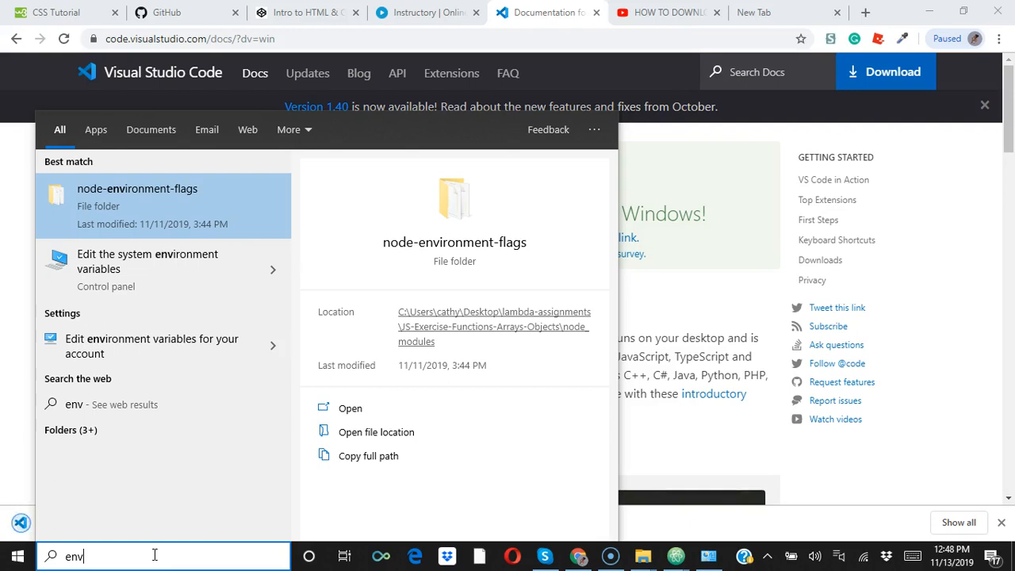
{"action": "key", "text": "BackSpace"}
{"action": "key", "text": "BackSpace"}
{"action": "key", "text": "BackSpace"}
- Check the computer's system type on Control Panel's System page under System and Security, and close the window
{"action": "type", "text": "control"}
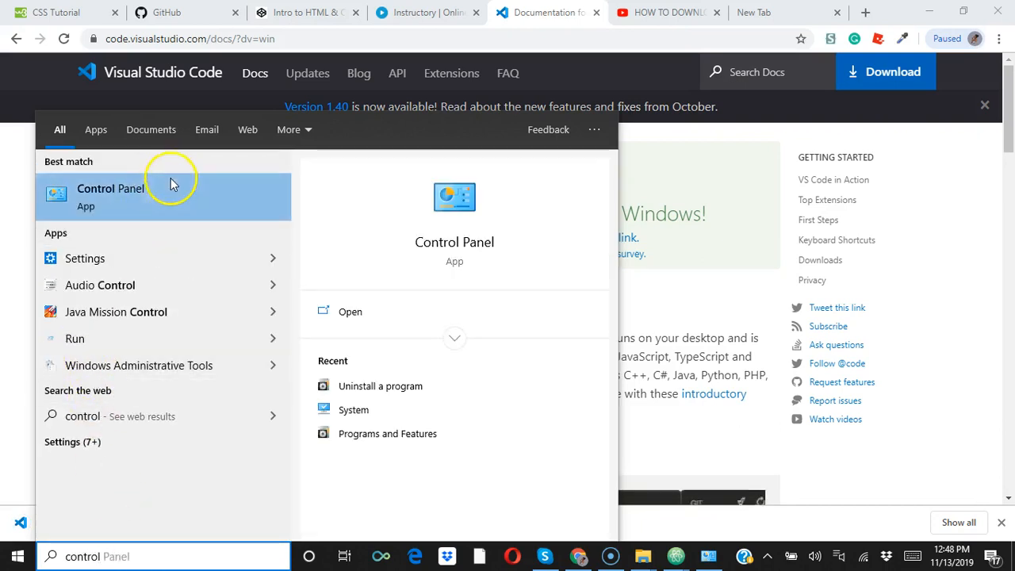
{"action": "left_click", "coordinate": [166, 187]}
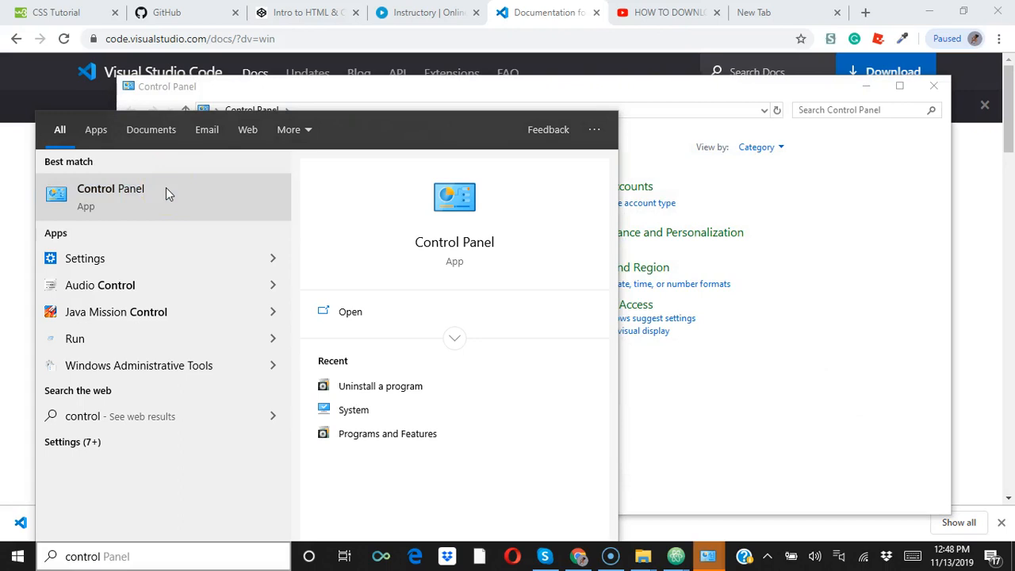
{"action": "left_click", "coordinate": [880, 198]}
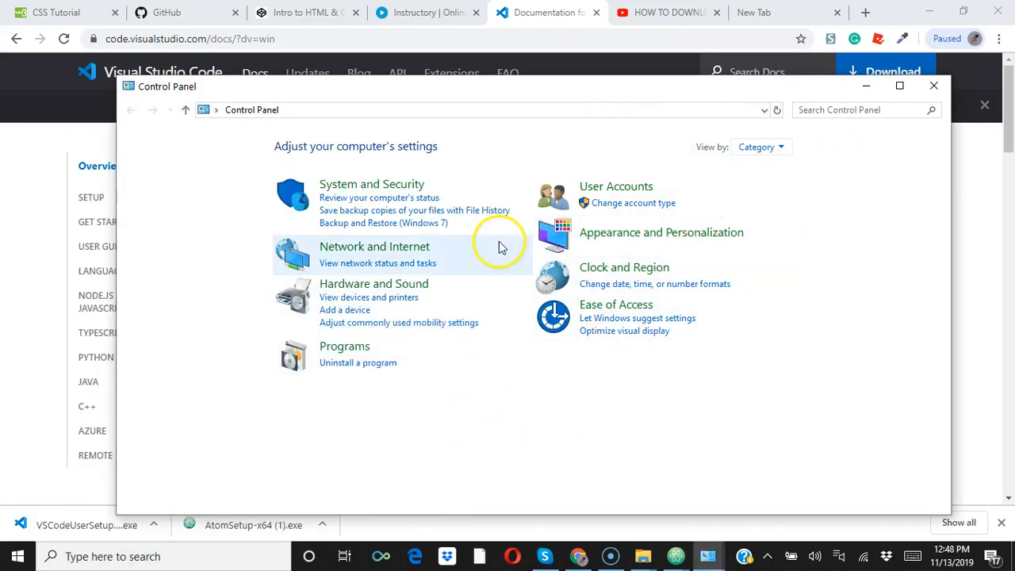
{"action": "left_click", "coordinate": [383, 189]}
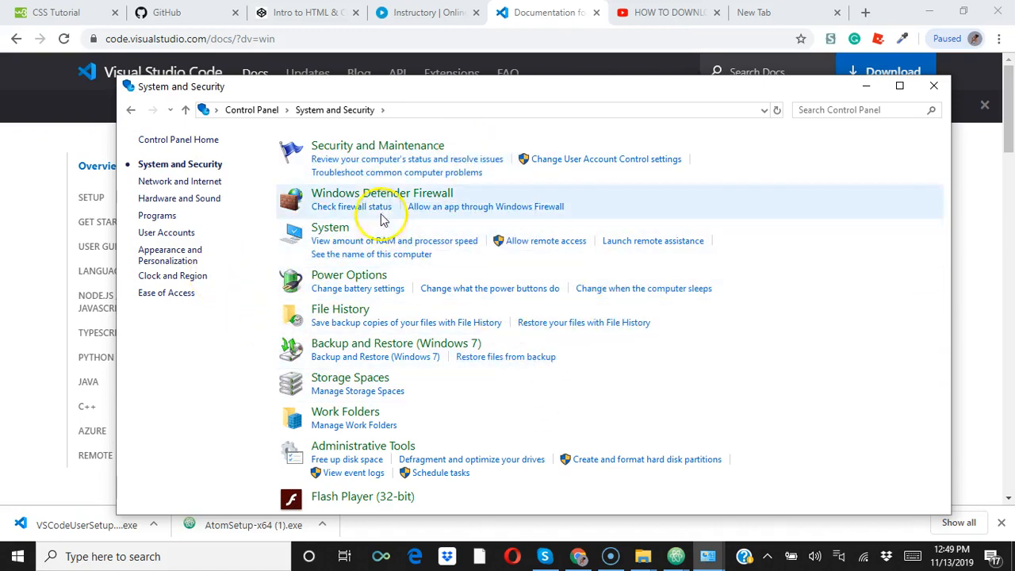
{"action": "left_click", "coordinate": [343, 233]}
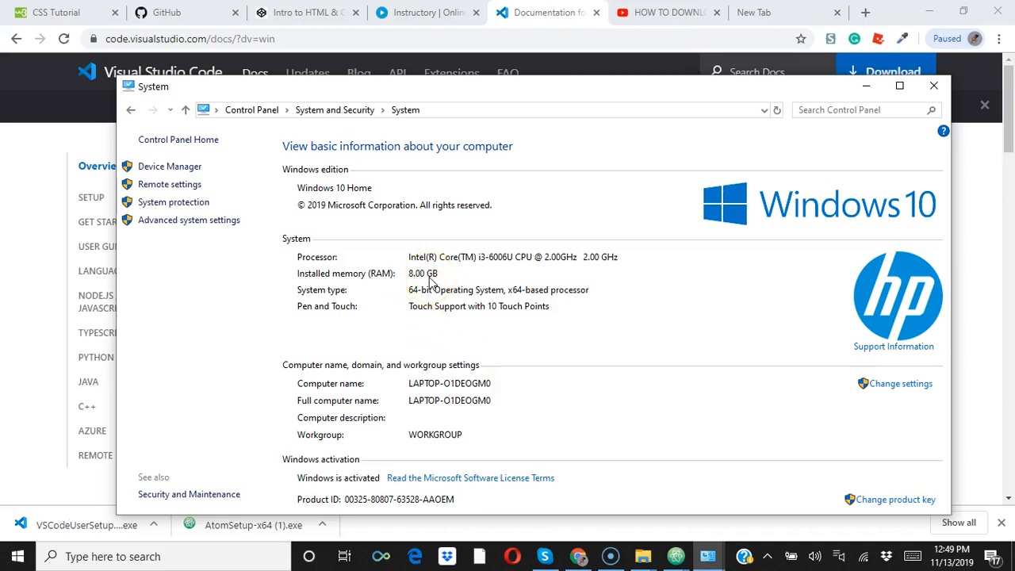
{"action": "left_click", "coordinate": [935, 85]}
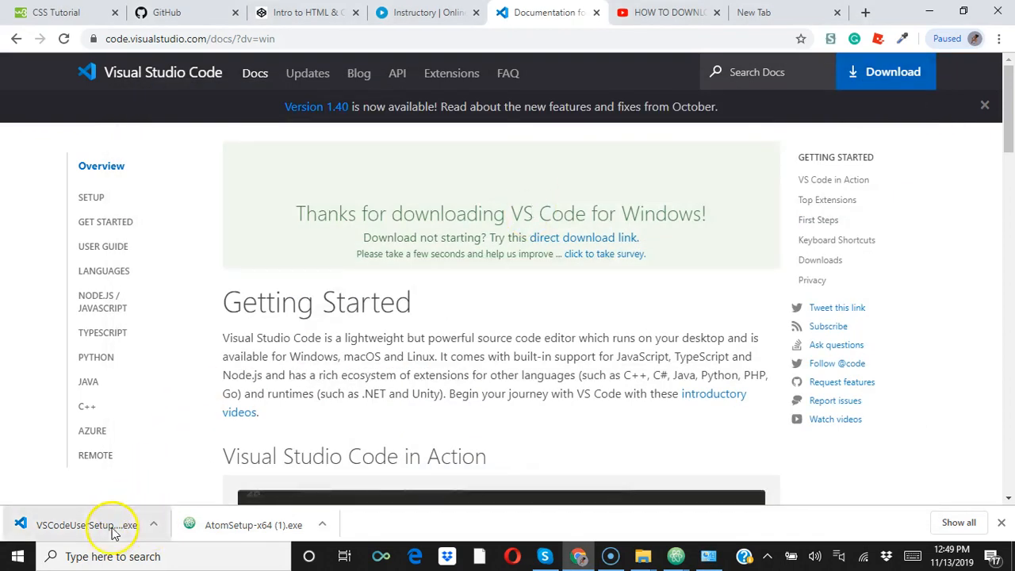
- Show the downloaded VSCodeUserSetup-x64-1.40.0 file in its folder and run it as administrator
{"action": "left_click", "coordinate": [154, 524]}
{"action": "left_click", "coordinate": [173, 475]}
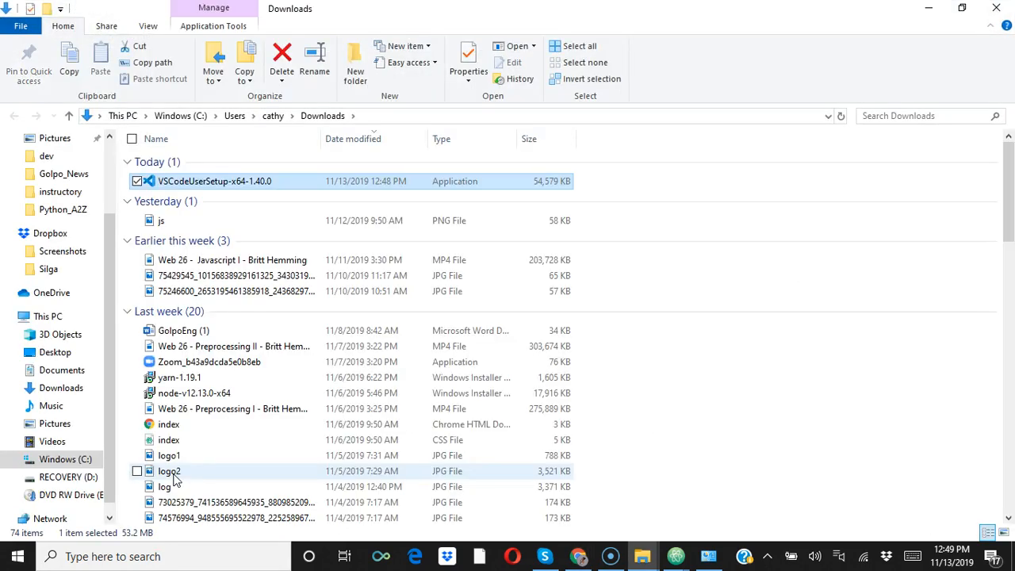
{"action": "right_click", "coordinate": [260, 183]}
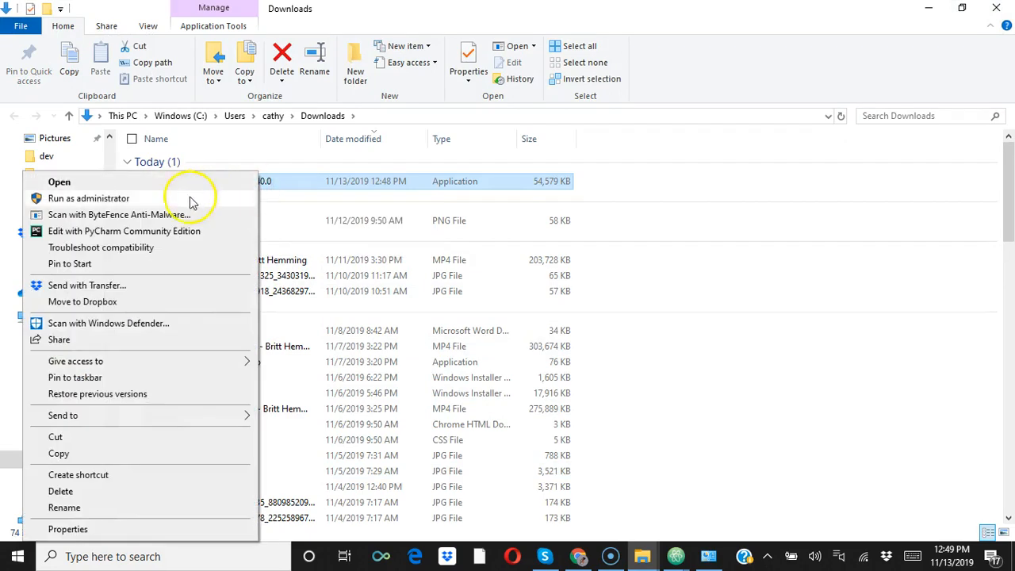
{"action": "left_click", "coordinate": [127, 199]}
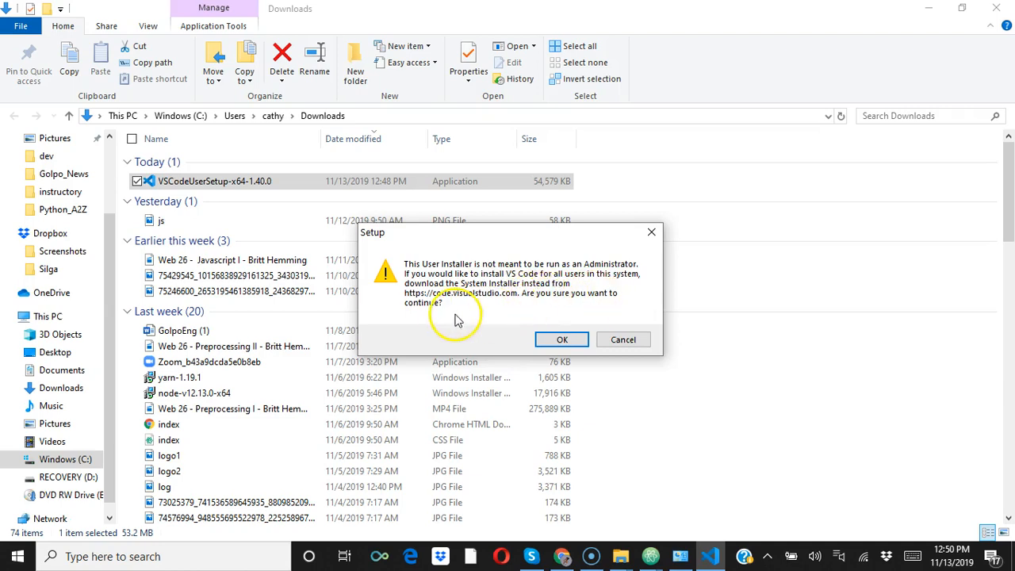
- Continue the setup despite the administrator warning and accept the license agreement
{"action": "left_click", "coordinate": [559, 339]}
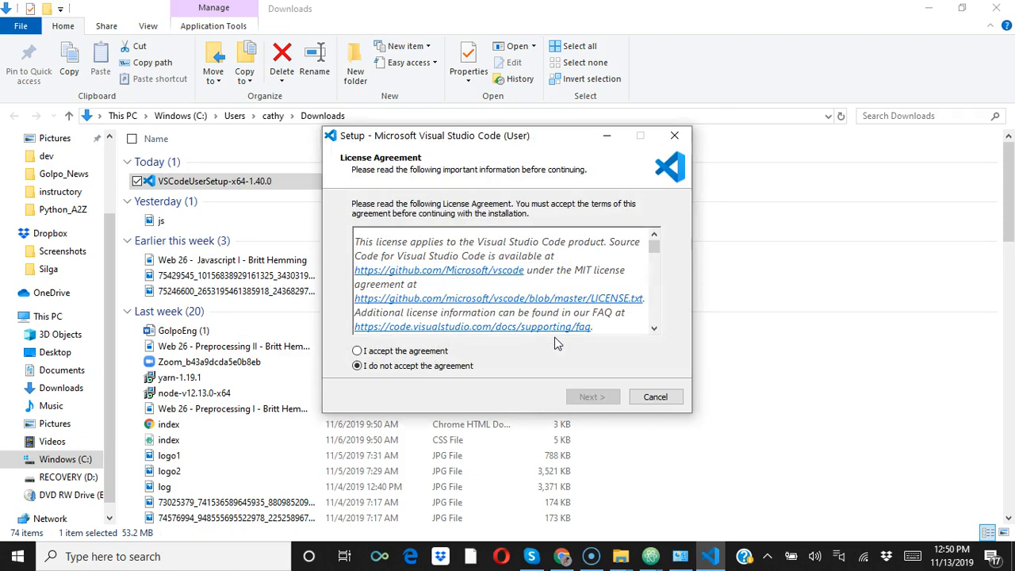
{"action": "left_click", "coordinate": [356, 352]}
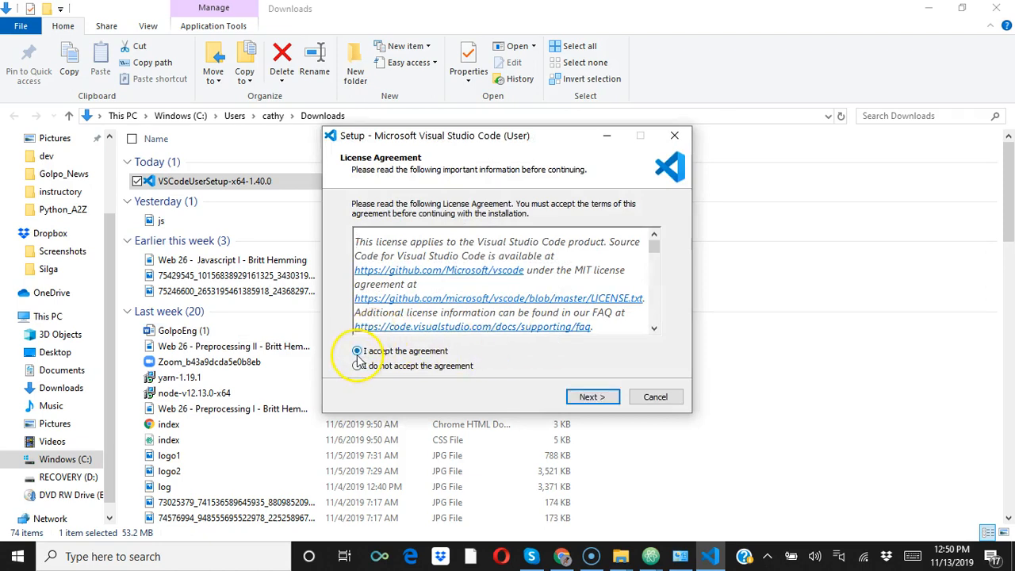
{"action": "left_click", "coordinate": [591, 398]}
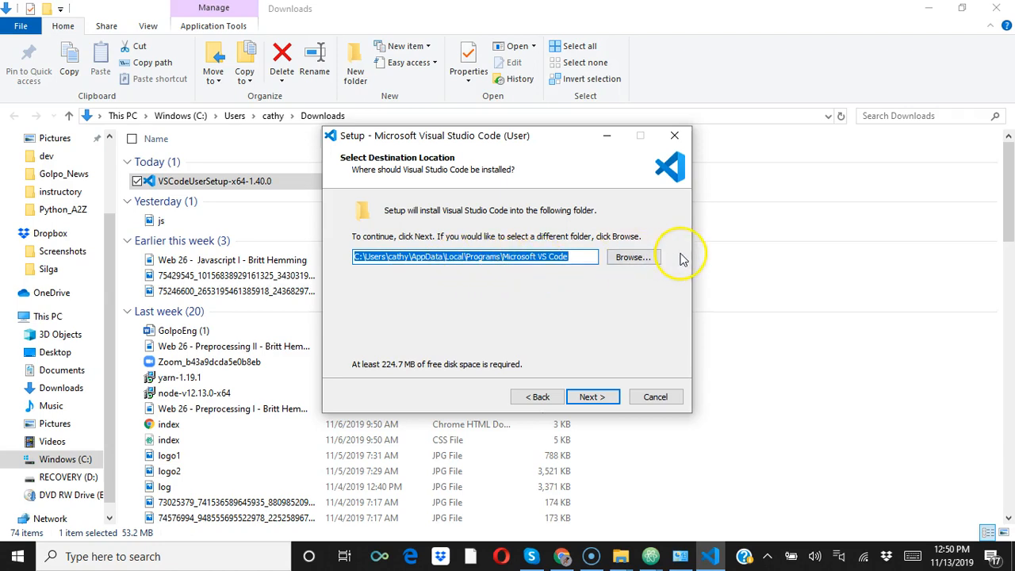
{"action": "left_click", "coordinate": [635, 257]}
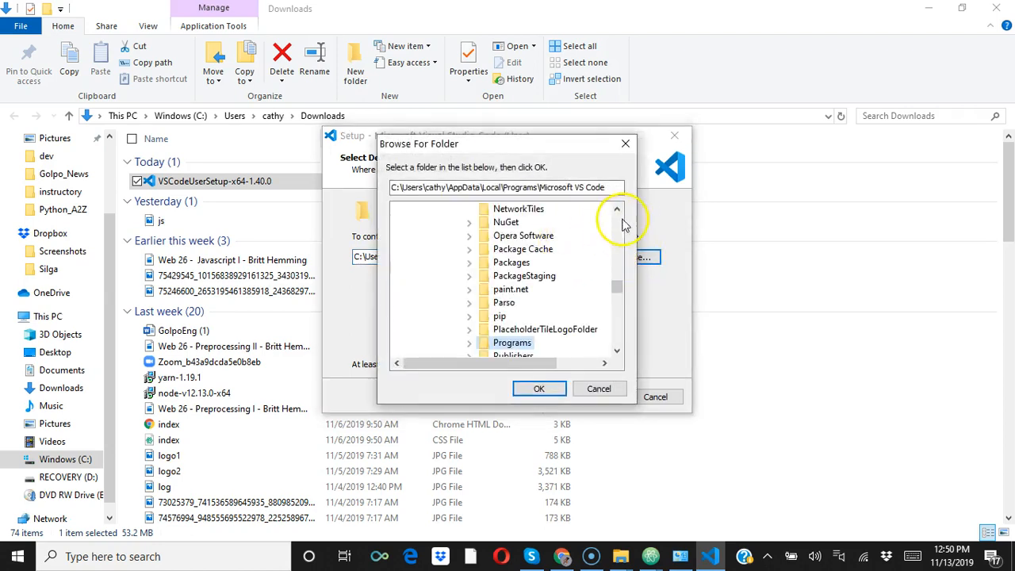
{"action": "scroll", "coordinate": [620, 228], "scroll_direction": "up", "scroll_amount": 15}
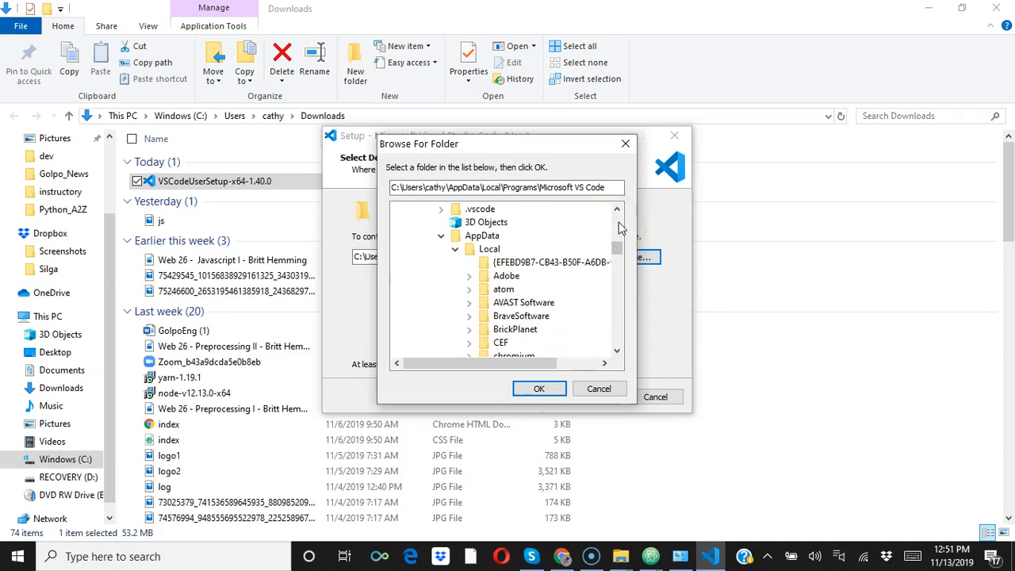
{"action": "scroll", "coordinate": [620, 225], "scroll_direction": "up", "scroll_amount": 5}
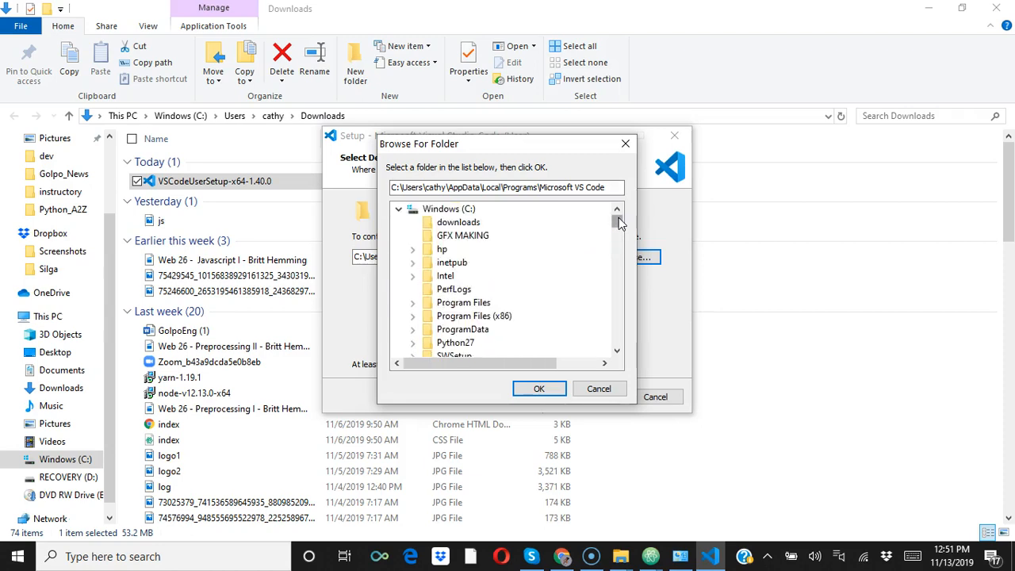
{"action": "left_click", "coordinate": [457, 224]}
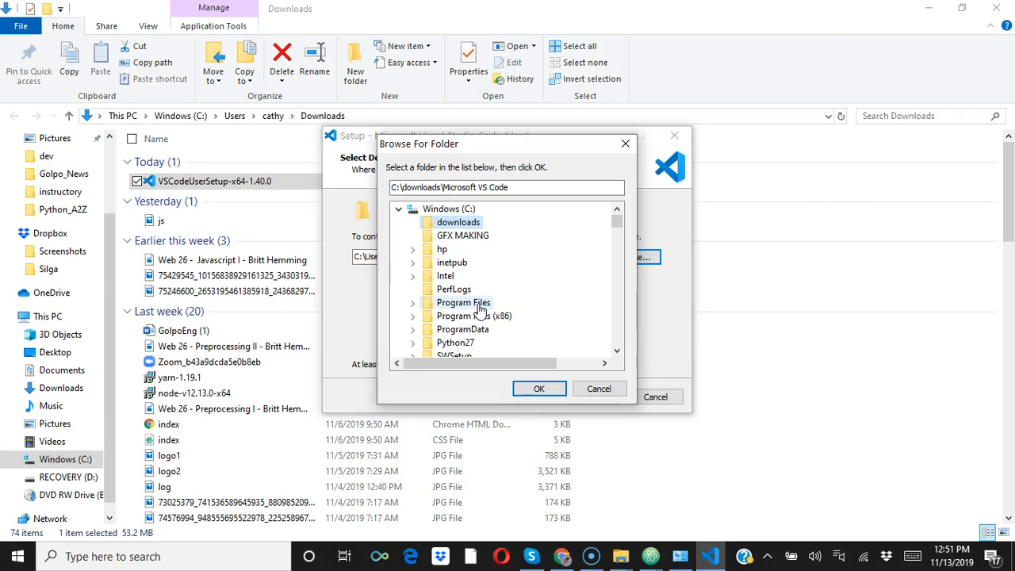
{"action": "left_click", "coordinate": [617, 354]}
{"action": "left_click", "coordinate": [617, 353]}
{"action": "left_click", "coordinate": [616, 353]}
{"action": "left_click", "coordinate": [617, 353]}
{"action": "left_click", "coordinate": [617, 354]}
{"action": "left_click", "coordinate": [617, 353]}
{"action": "left_click", "coordinate": [617, 353]}
{"action": "left_click", "coordinate": [617, 353]}
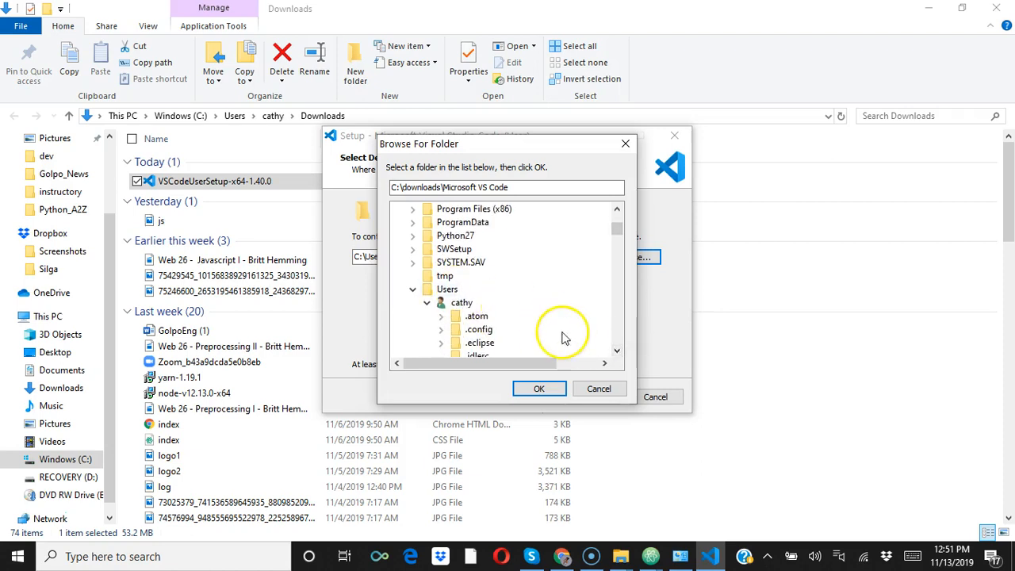
{"action": "left_click", "coordinate": [617, 353]}
{"action": "left_click", "coordinate": [617, 353]}
{"action": "left_click", "coordinate": [616, 354]}
{"action": "left_click", "coordinate": [617, 353]}
{"action": "left_click", "coordinate": [617, 353]}
{"action": "left_click", "coordinate": [617, 354]}
{"action": "left_click", "coordinate": [617, 353]}
{"action": "left_click", "coordinate": [616, 354]}
{"action": "left_click", "coordinate": [616, 354]}
{"action": "left_click", "coordinate": [616, 354]}
{"action": "left_click", "coordinate": [617, 354]}
{"action": "left_click", "coordinate": [617, 353]}
{"action": "left_click", "coordinate": [617, 353]}
{"action": "left_click", "coordinate": [617, 354]}
{"action": "left_click", "coordinate": [617, 353]}
{"action": "left_click", "coordinate": [617, 354]}
{"action": "left_click_drag", "start_coordinate": [617, 354], "coordinate": [618, 354]}
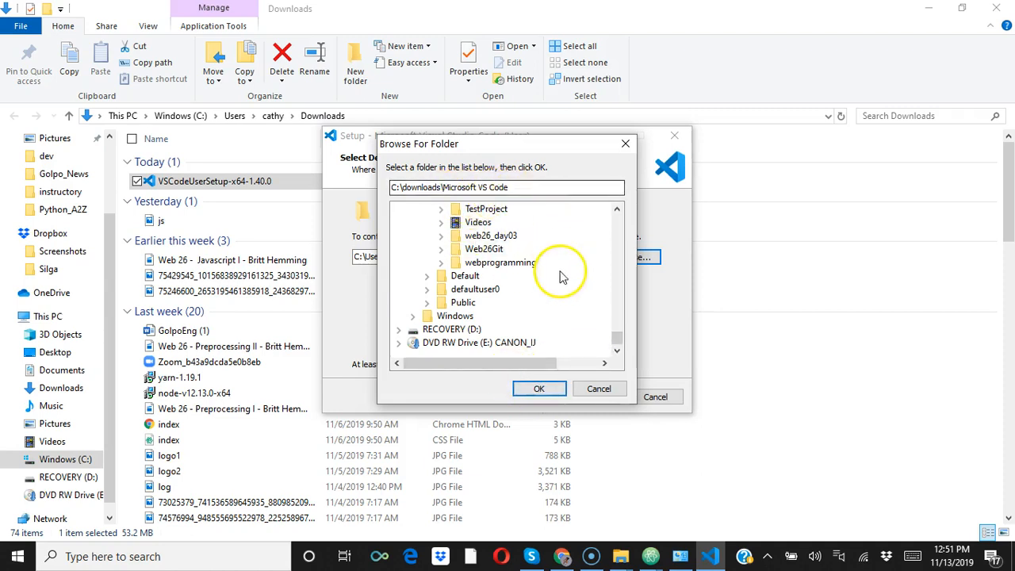
{"action": "left_click", "coordinate": [598, 389]}
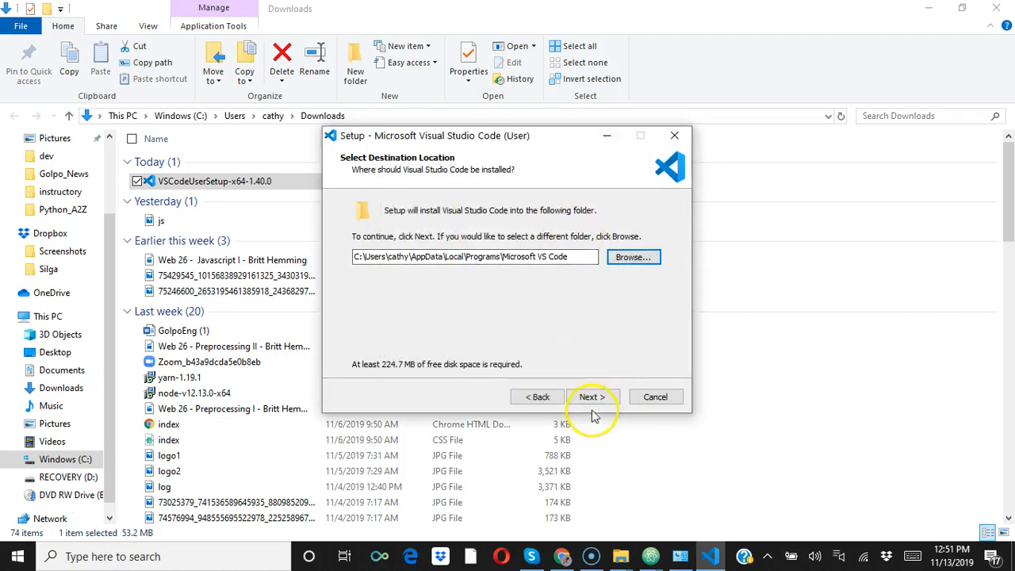
- Keep the default install location and Start Menu folder, and select the desktop icon and Add to PATH as additional tasks
{"action": "left_click", "coordinate": [592, 396]}
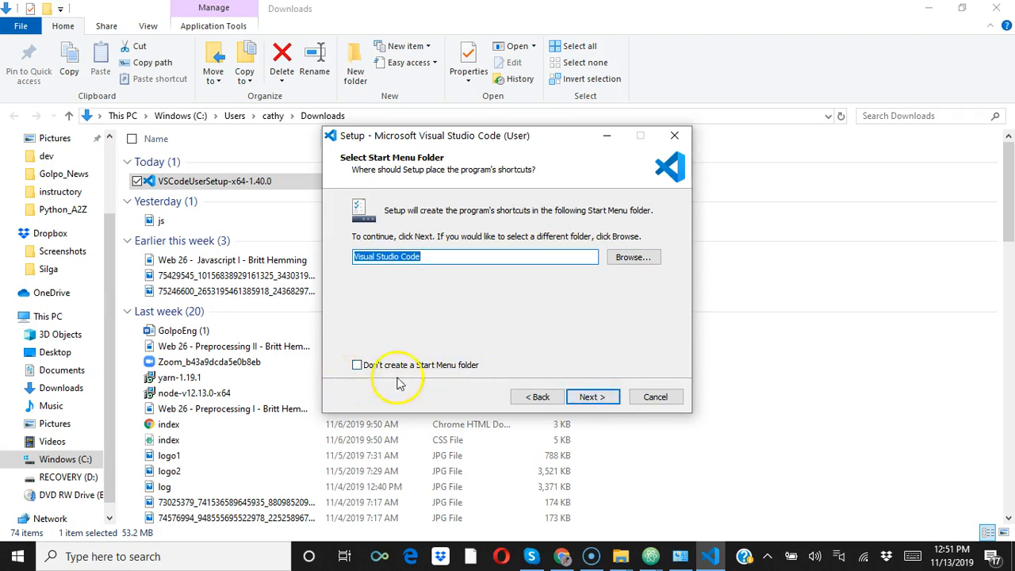
{"action": "left_click", "coordinate": [607, 405]}
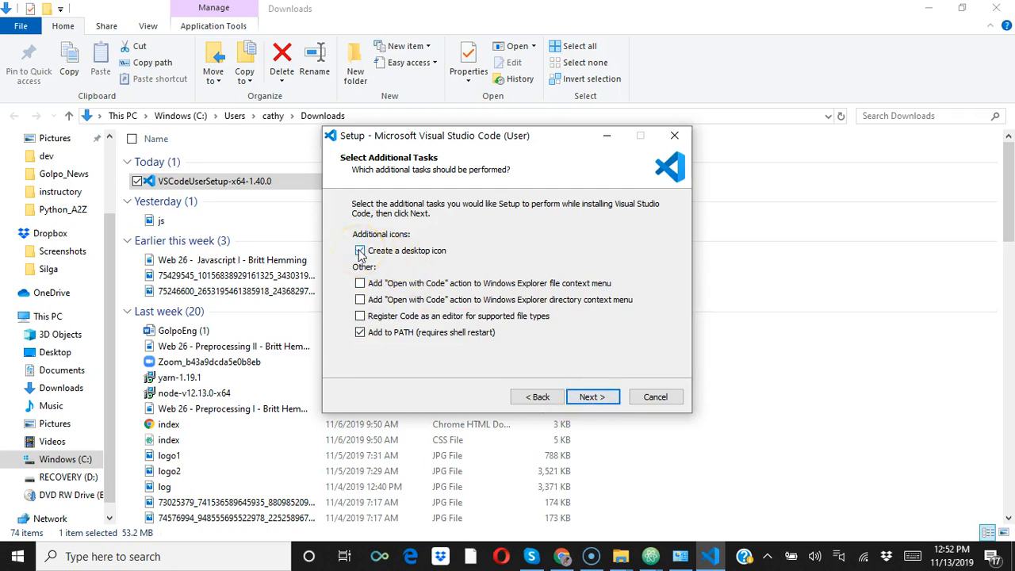
{"action": "left_click", "coordinate": [592, 397]}
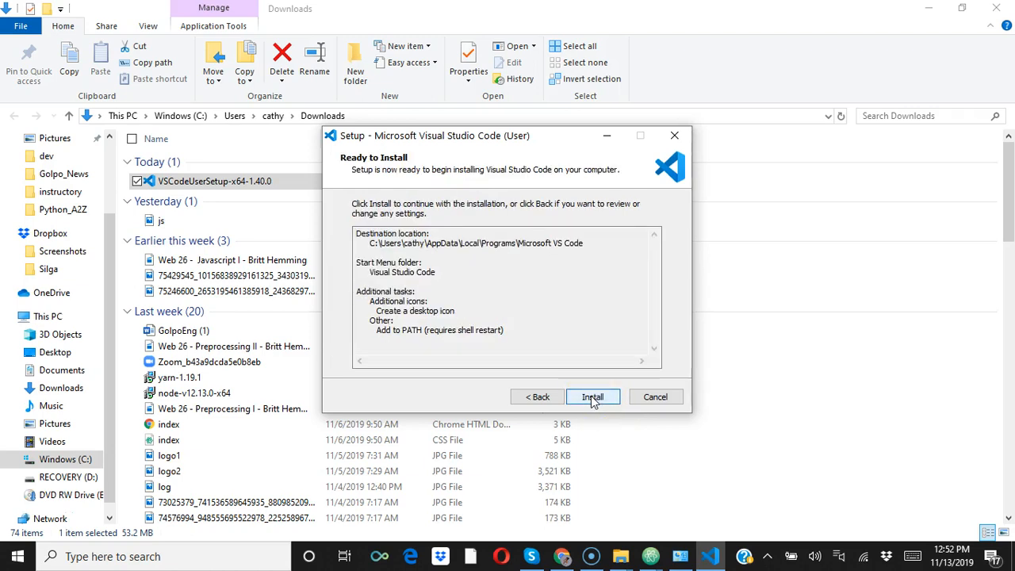
- Start the Visual Studio Code installation and finish the setup with launching the application kept selected
{"action": "left_click", "coordinate": [591, 397]}
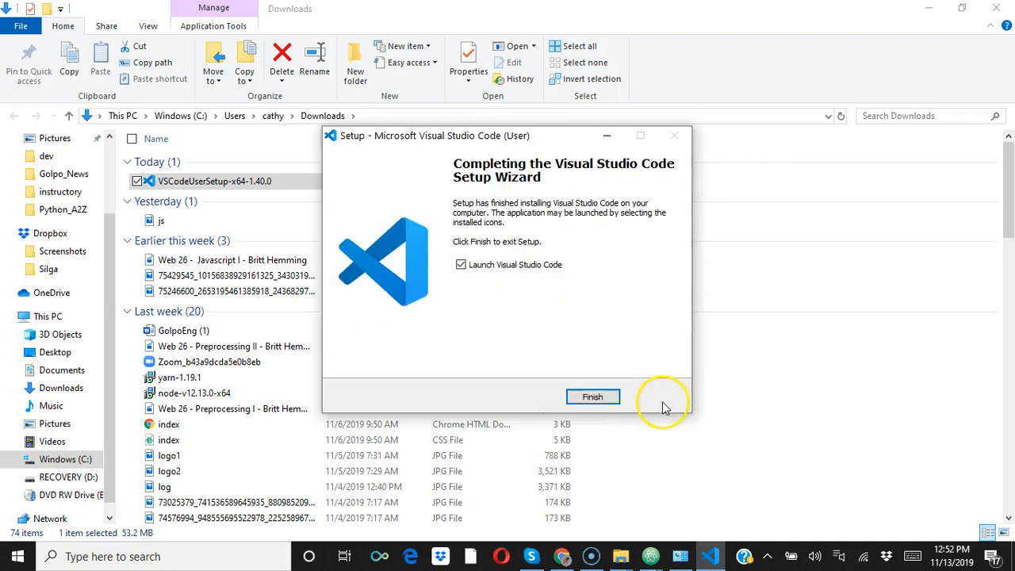
{"action": "left_click", "coordinate": [594, 397]}
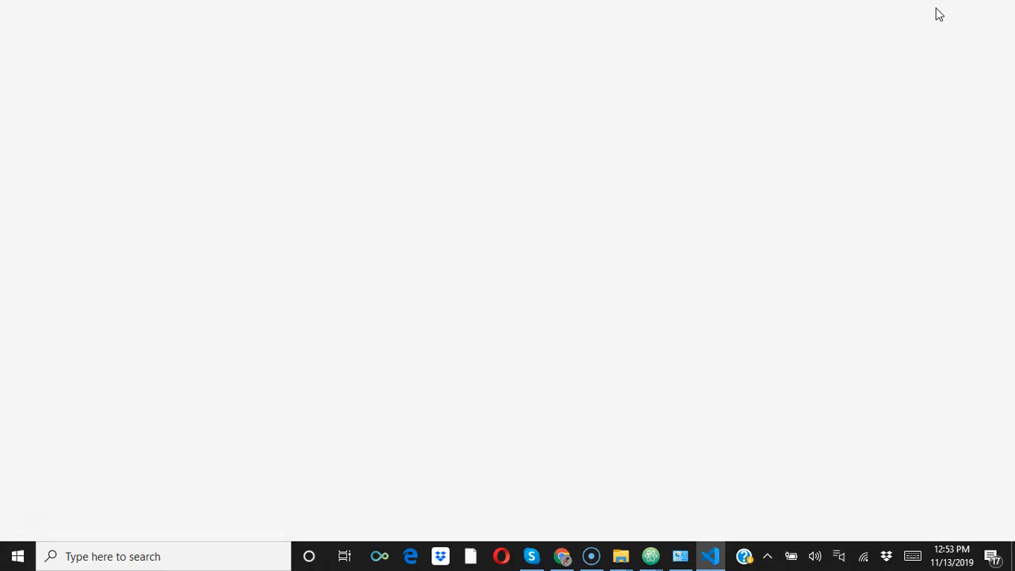
{"action": "left_click", "coordinate": [672, 39]}
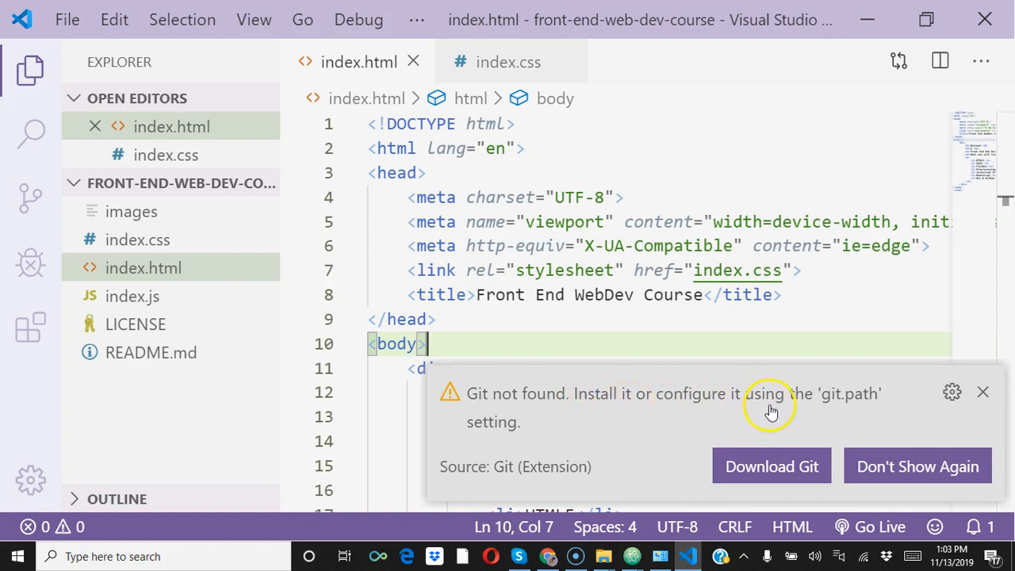
- Open the Git website from the missing-Git notification and download Git 2.24.0 for Windows
{"action": "left_click", "coordinate": [781, 469]}
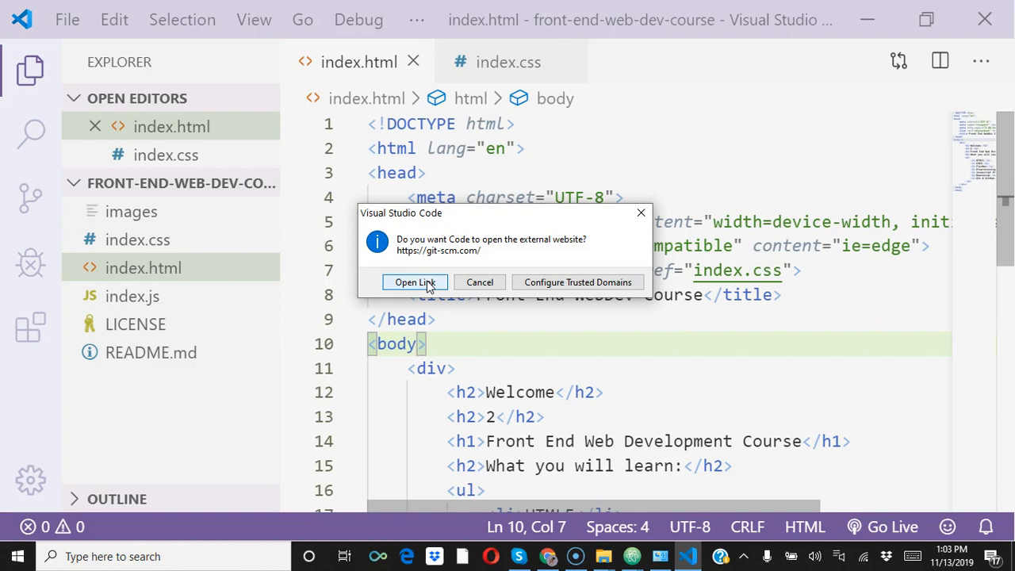
{"action": "left_click", "coordinate": [415, 282]}
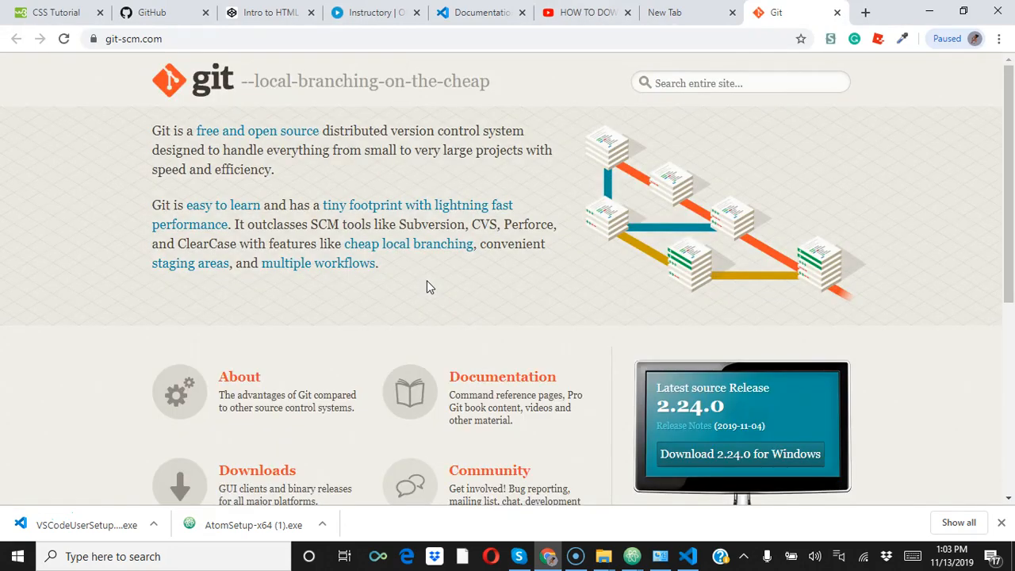
{"action": "scroll", "coordinate": [426, 287], "scroll_direction": "down", "scroll_amount": 2}
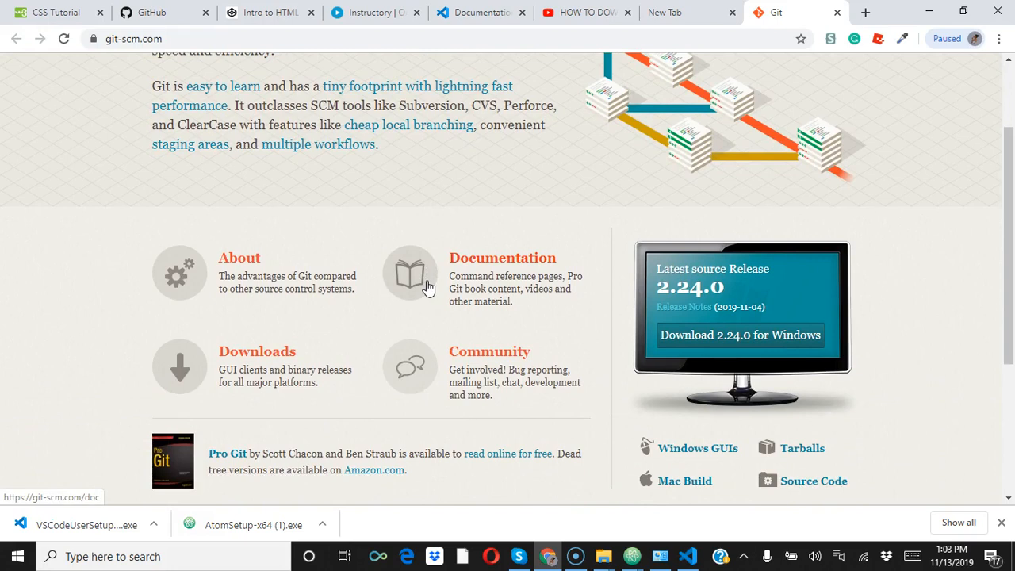
{"action": "left_click", "coordinate": [749, 340]}
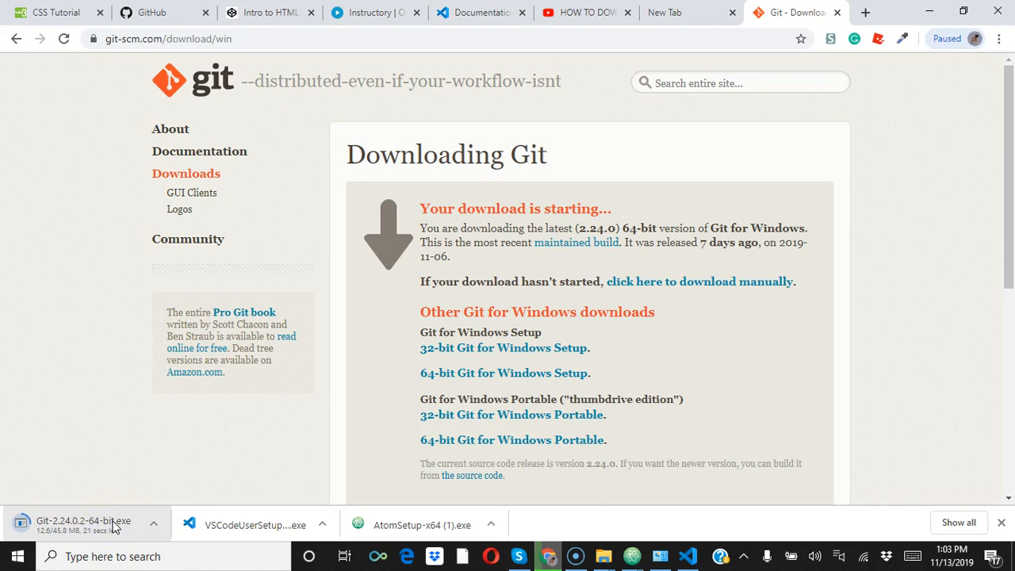
{"action": "left_click", "coordinate": [200, 526]}
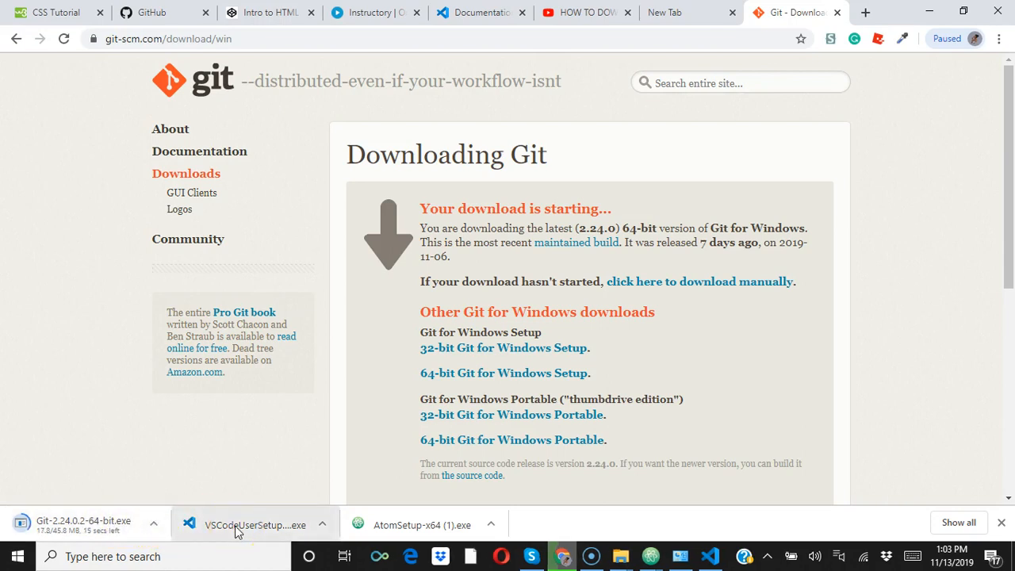
{"action": "left_click", "coordinate": [236, 530]}
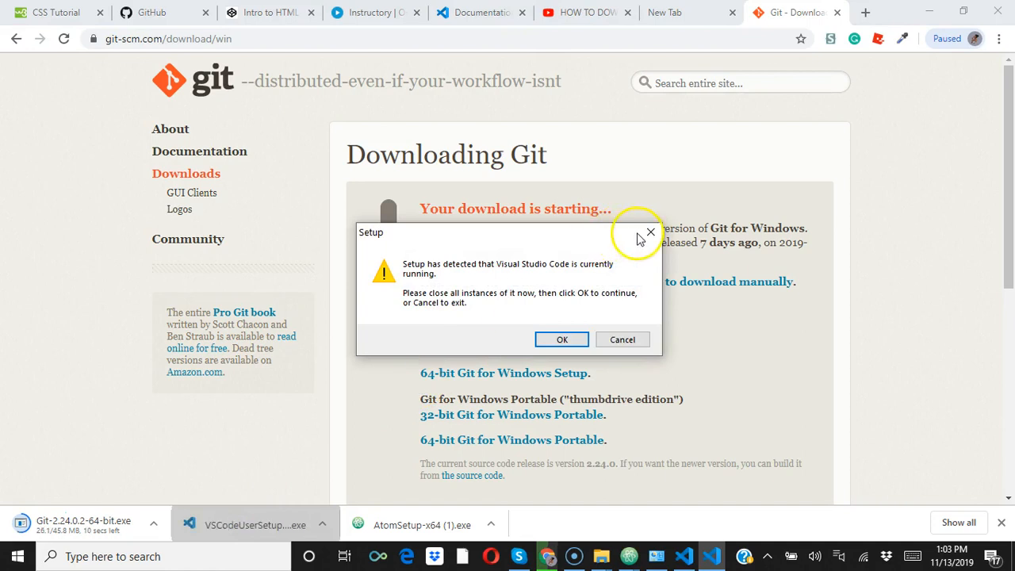
{"action": "left_click", "coordinate": [622, 339]}
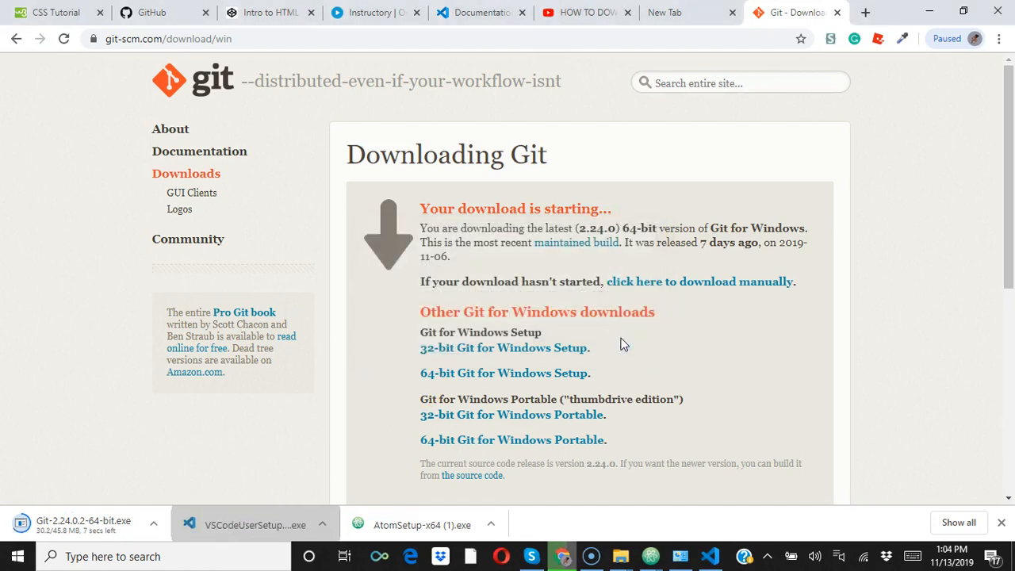
- Switch back to Visual Studio Code, open its Settings and look through the user settings
{"action": "left_click", "coordinate": [711, 557]}
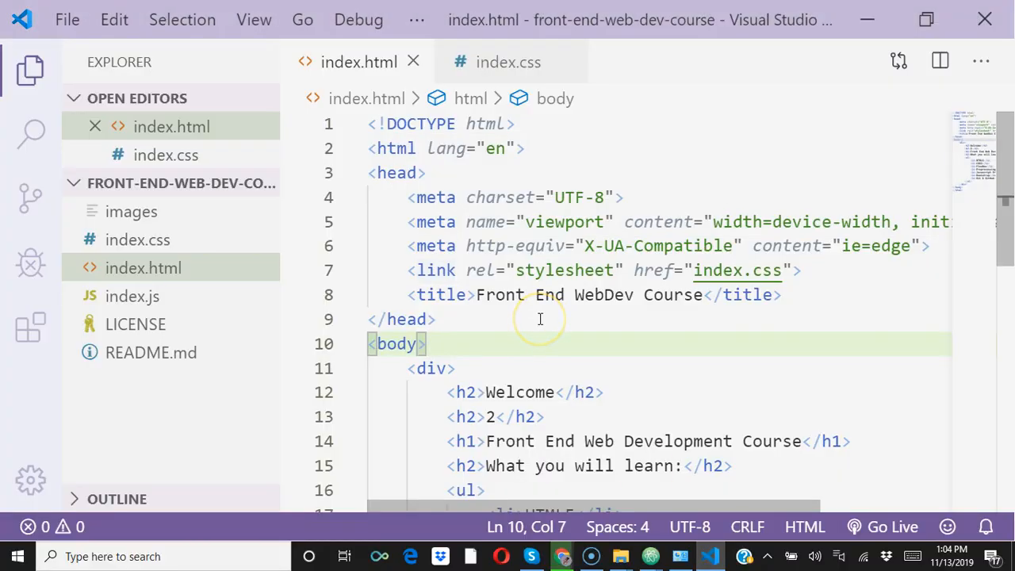
{"action": "left_click", "coordinate": [32, 481]}
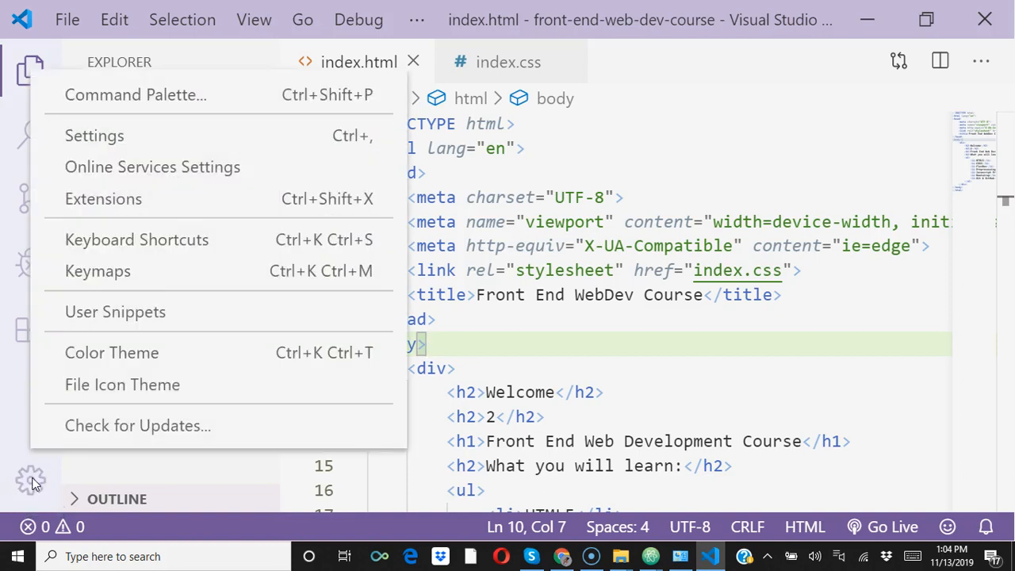
{"action": "left_click", "coordinate": [94, 135]}
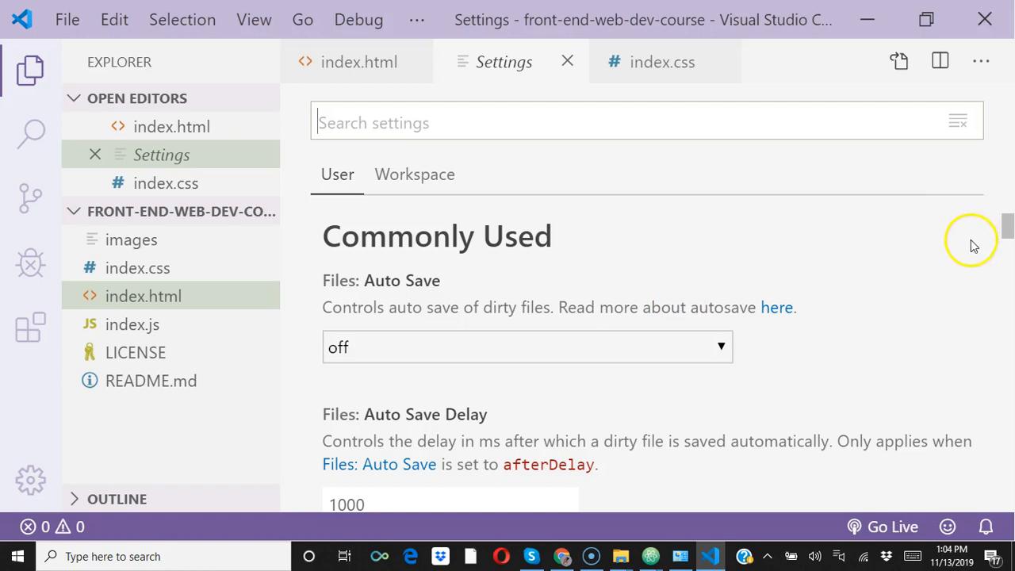
{"action": "left_click_drag", "start_coordinate": [1007, 228], "coordinate": [1007, 236]}
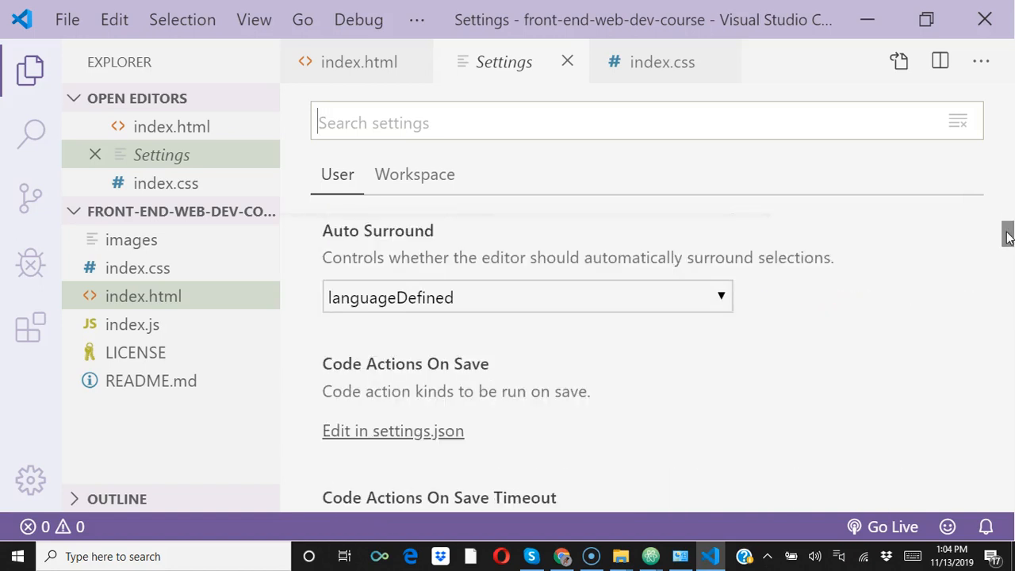
{"action": "left_click", "coordinate": [28, 479]}
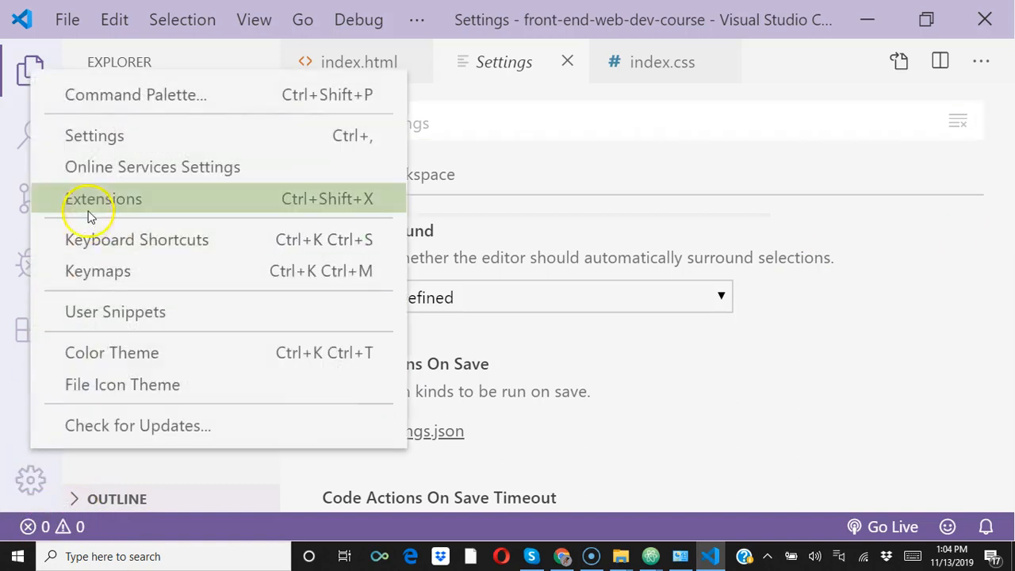
{"action": "left_click", "coordinate": [96, 140]}
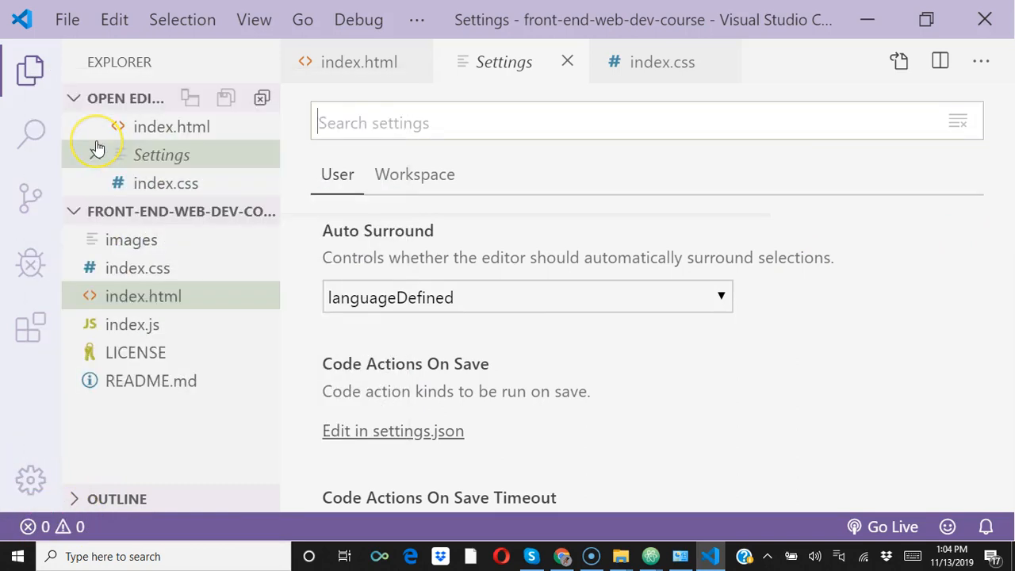
- Search the user settings for "workbench" and set Workbench: Icon Theme to vs-minimal
{"action": "left_click", "coordinate": [324, 125]}
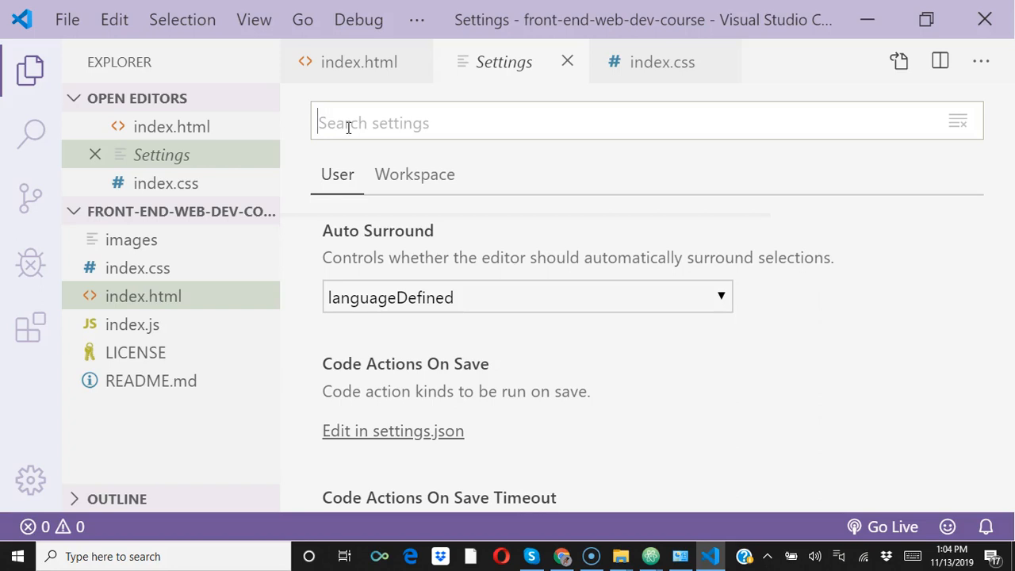
{"action": "type", "text": "a"}
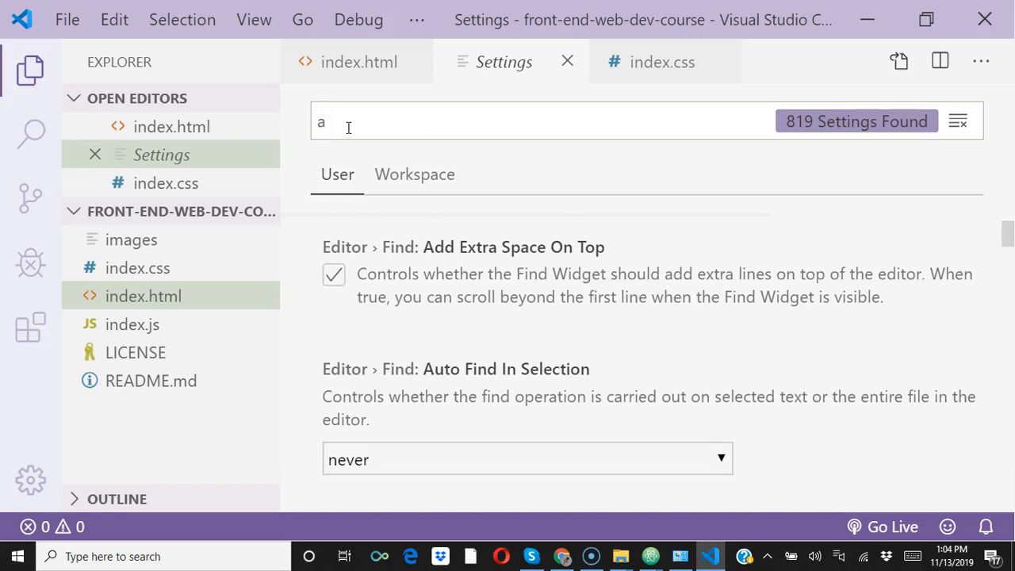
{"action": "key", "text": "BackSpace"}
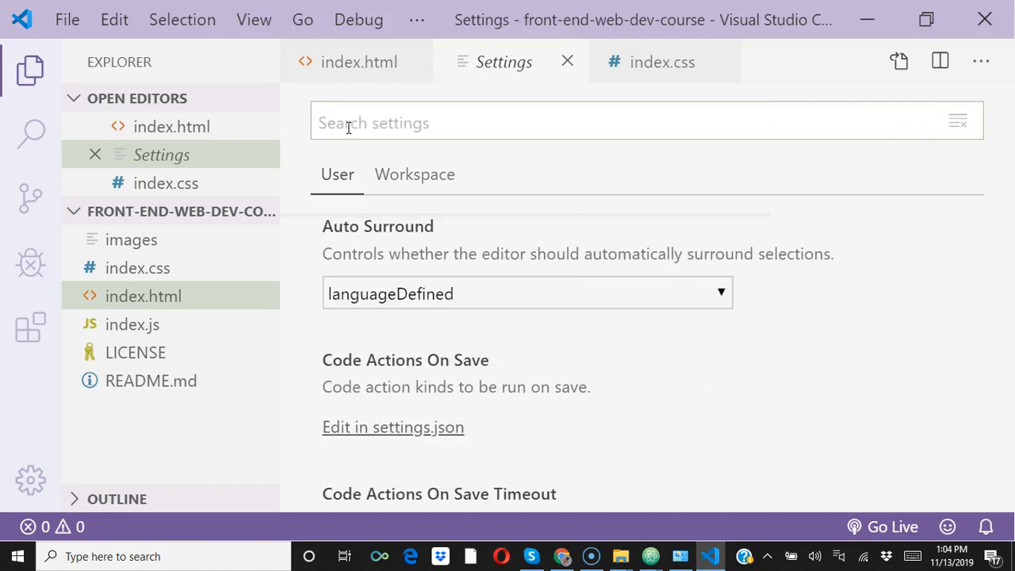
{"action": "type", "text": "work"}
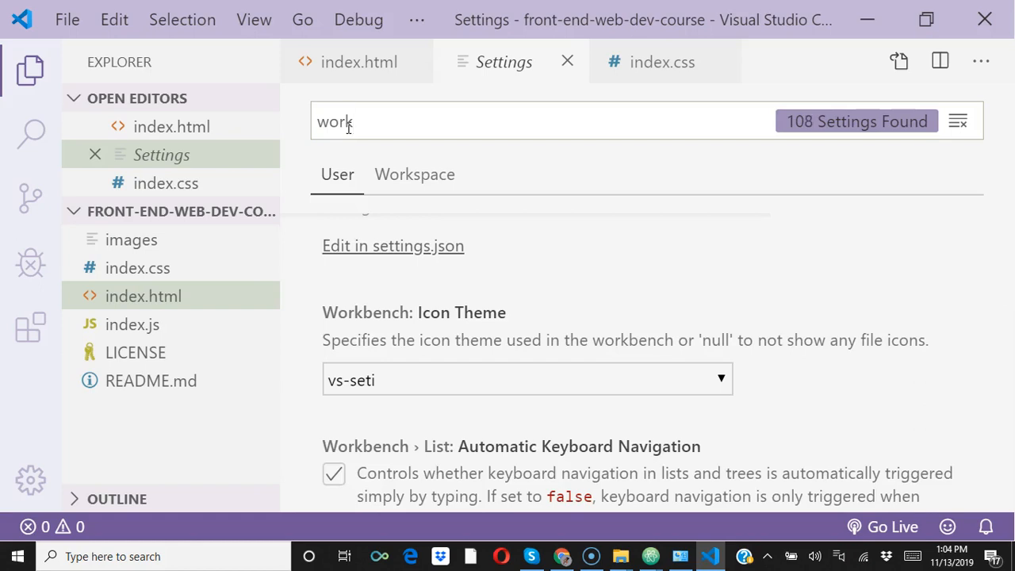
{"action": "type", "text": "bench"}
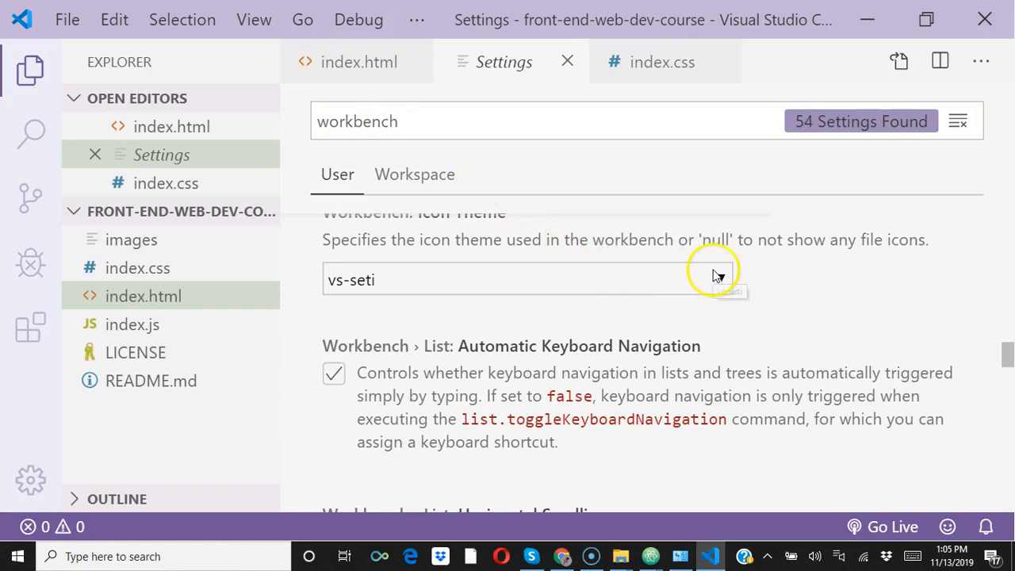
{"action": "left_click_drag", "start_coordinate": [1007, 358], "coordinate": [1008, 358]}
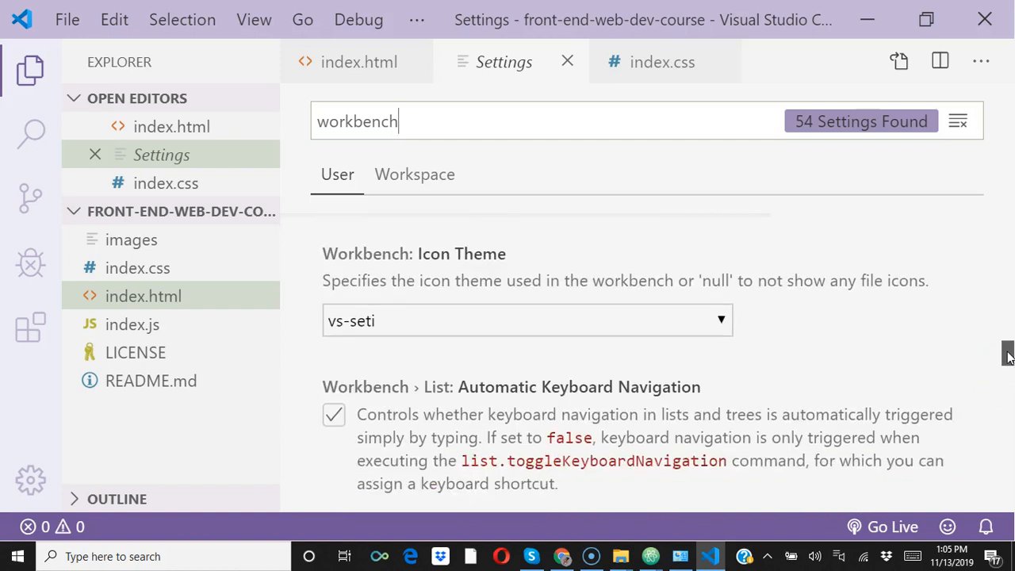
{"action": "left_click", "coordinate": [720, 324]}
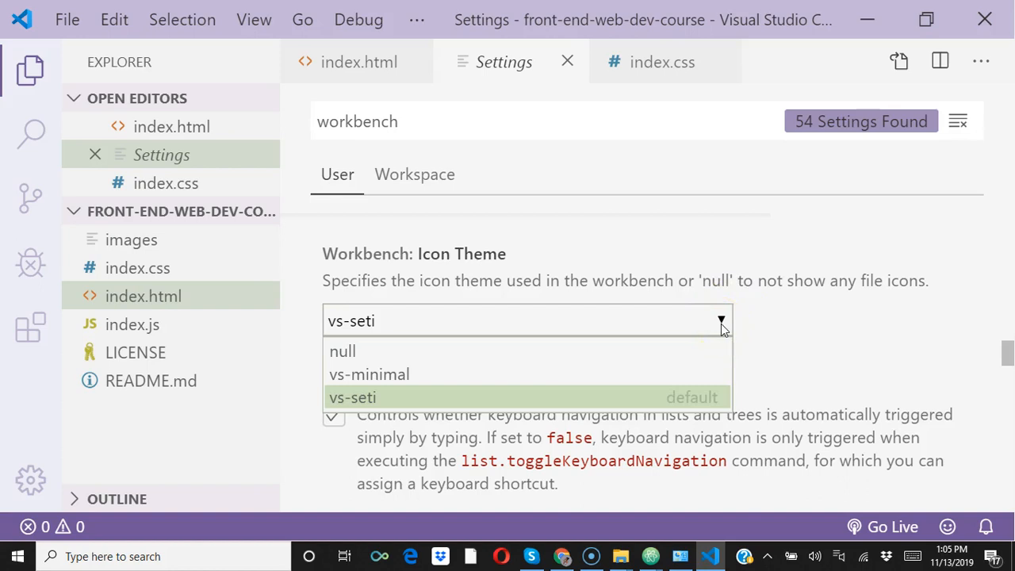
{"action": "left_click", "coordinate": [426, 379]}
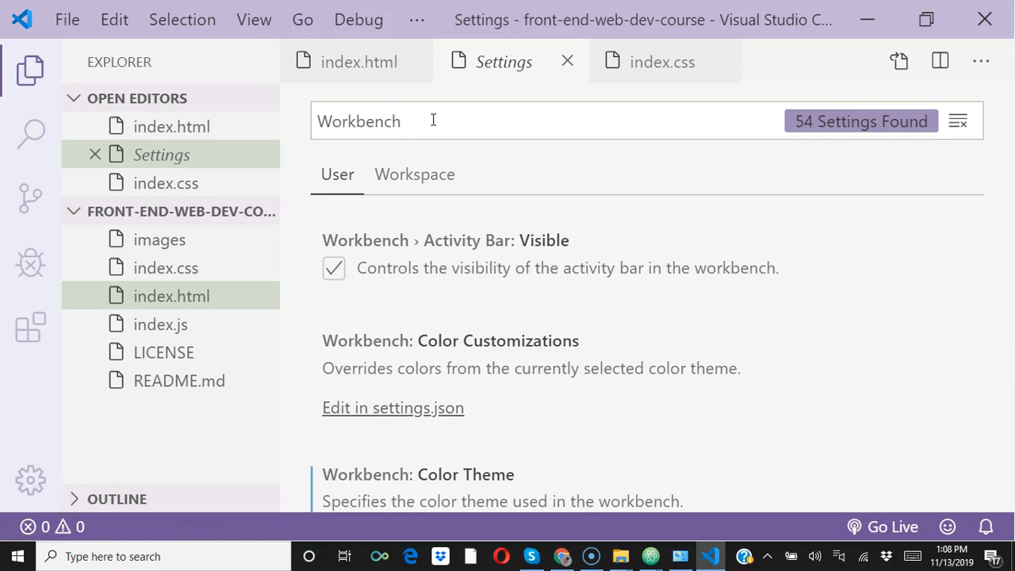
- Clear the settings search, enter "Workbench" as the new search term and bring up the Settings page again
{"action": "key", "text": "BackSpace"}
{"action": "key", "text": "BackSpace"}
{"action": "key", "text": "BackSpace"}
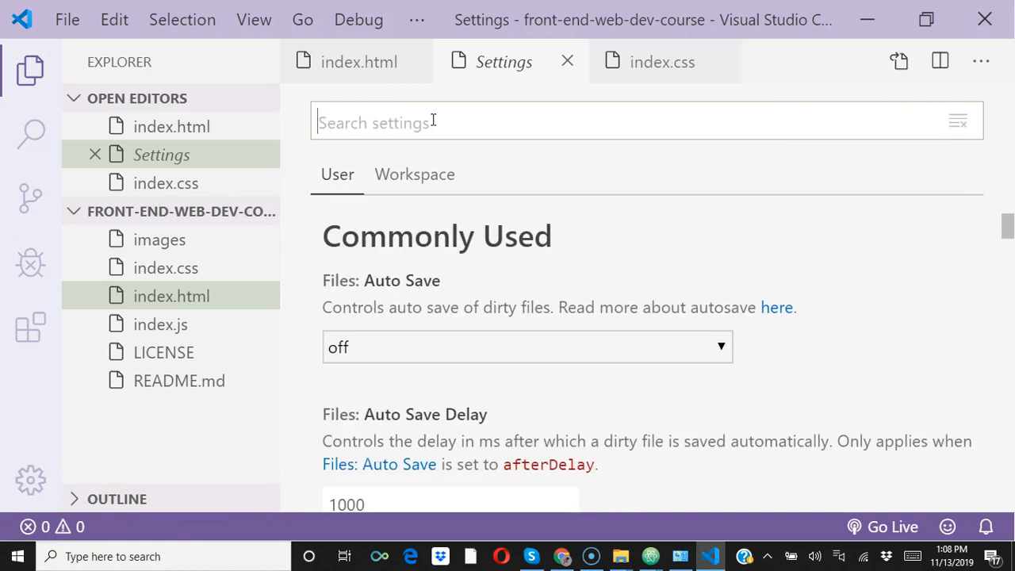
{"action": "type", "text": "Work"}
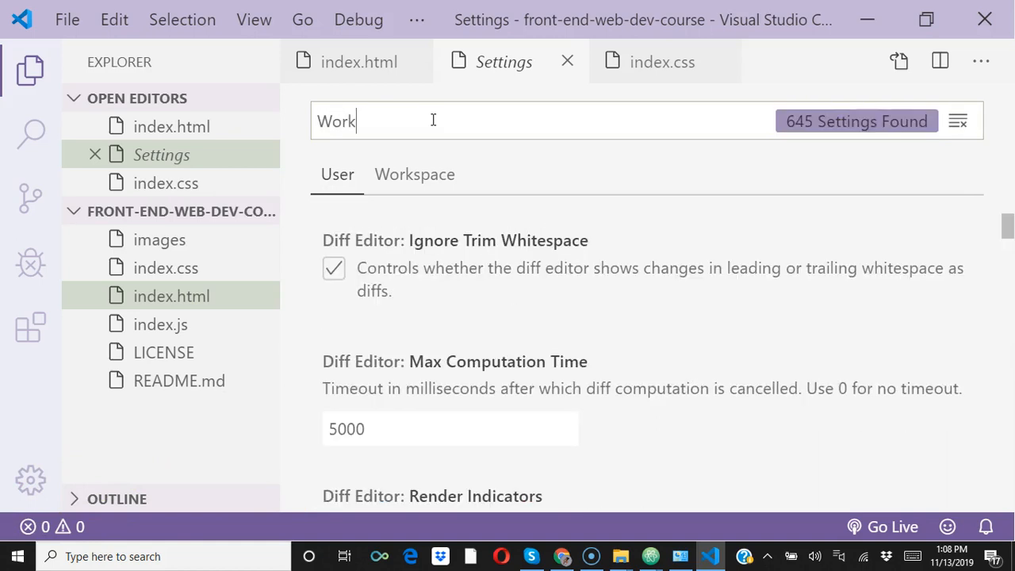
{"action": "type", "text": "bench"}
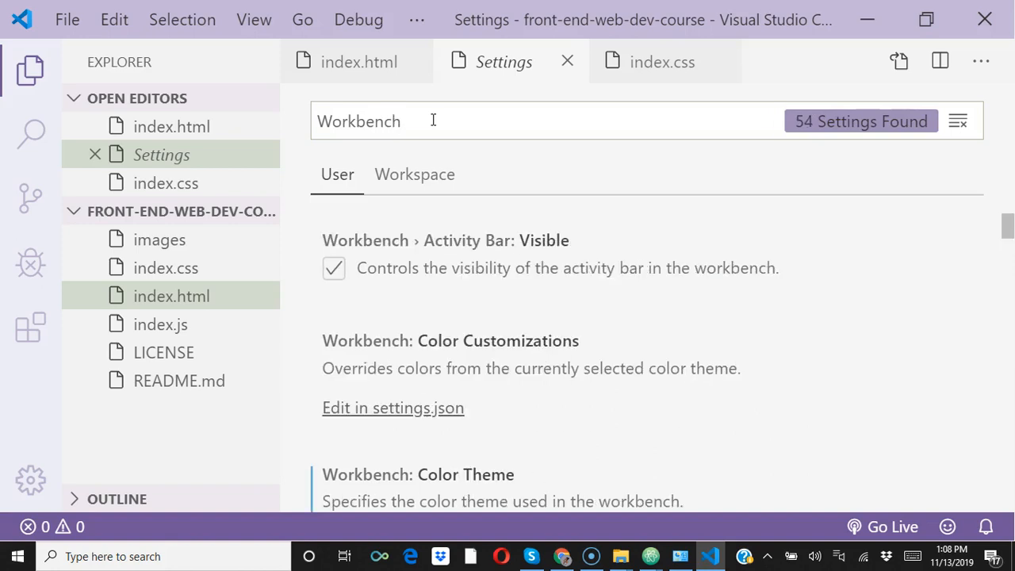
{"action": "left_click", "coordinate": [32, 479]}
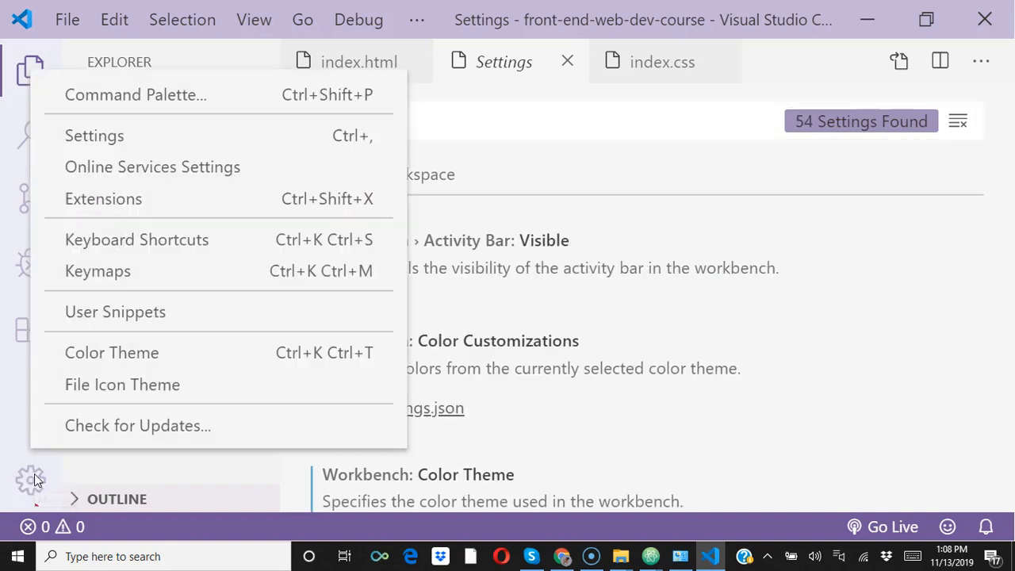
{"action": "left_click", "coordinate": [94, 136]}
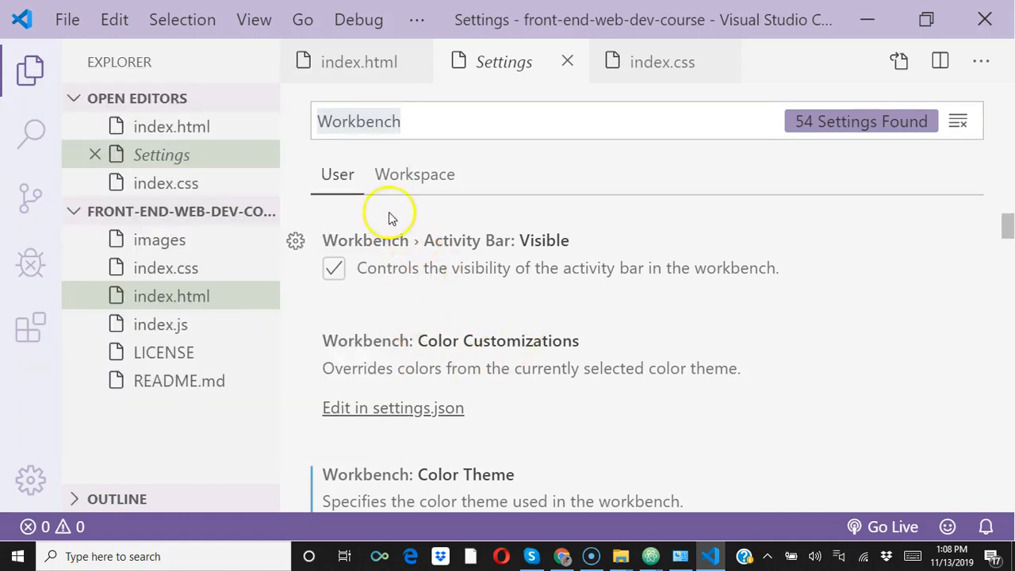
{"action": "left_click", "coordinate": [444, 121]}
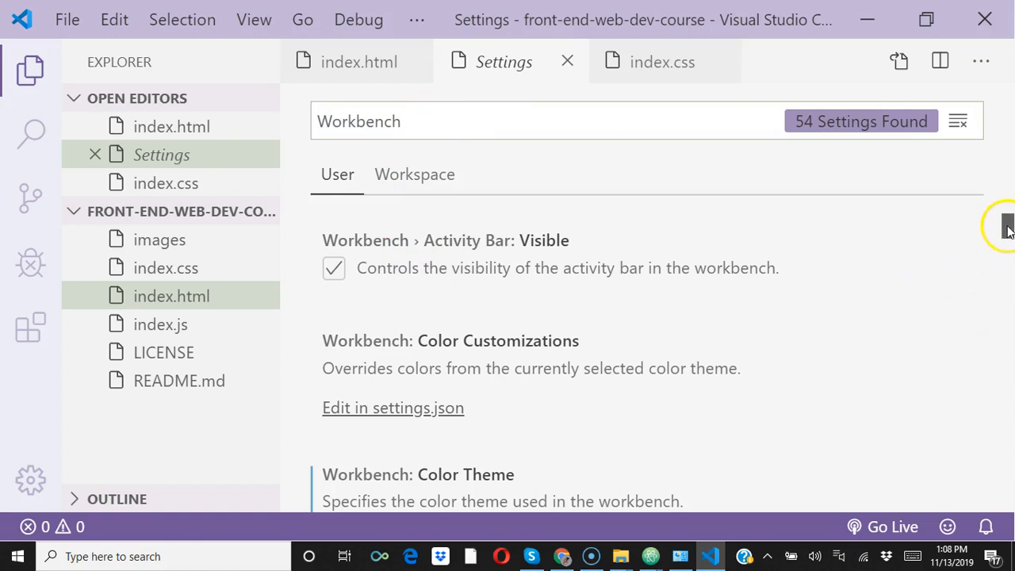
- Try the Solarized Dark color theme for the workbench and change Workbench: Color Theme to Red
{"action": "scroll", "coordinate": [1007, 230], "scroll_direction": "down", "scroll_amount": 2}
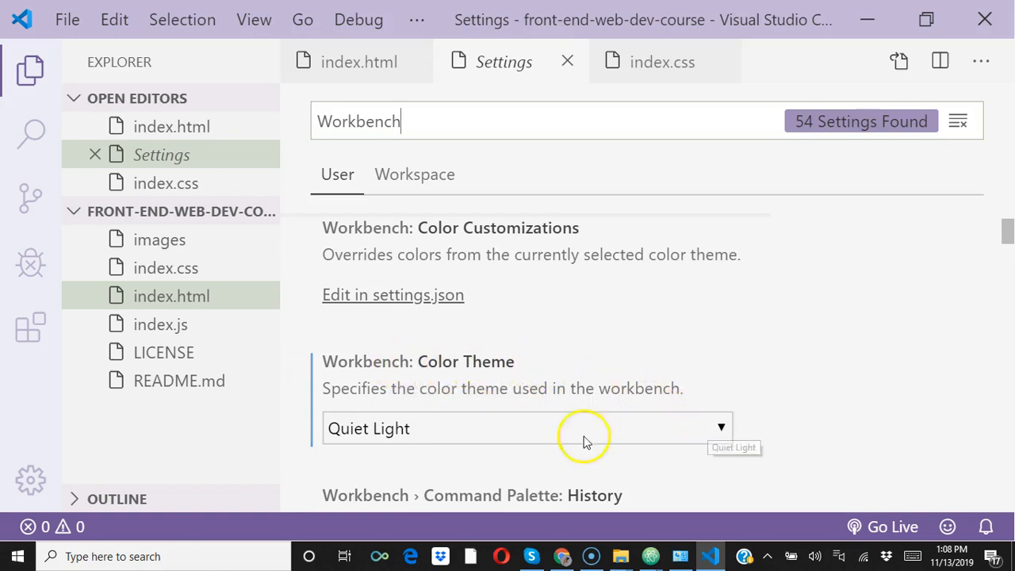
{"action": "left_click", "coordinate": [720, 433]}
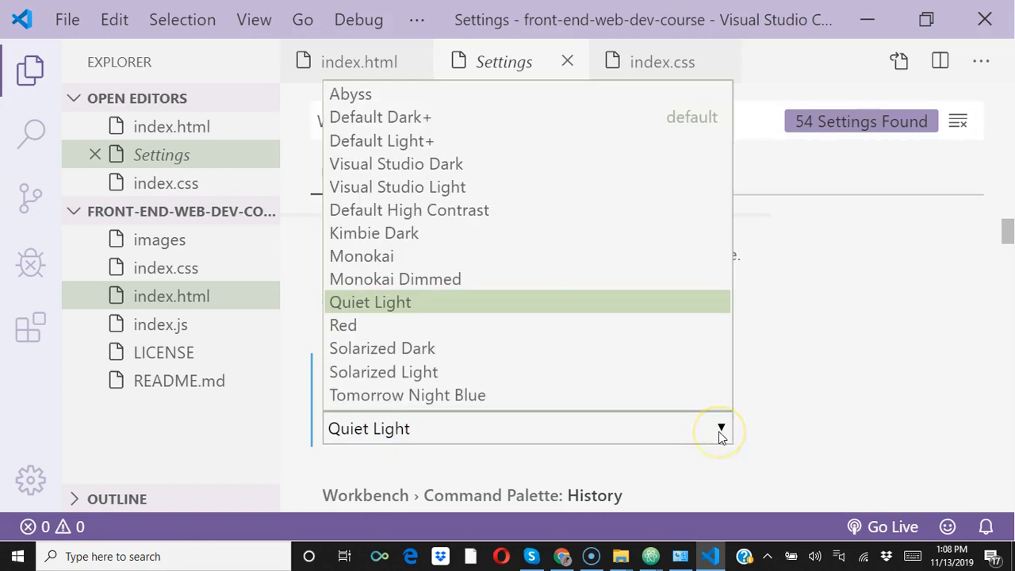
{"action": "left_click", "coordinate": [433, 351]}
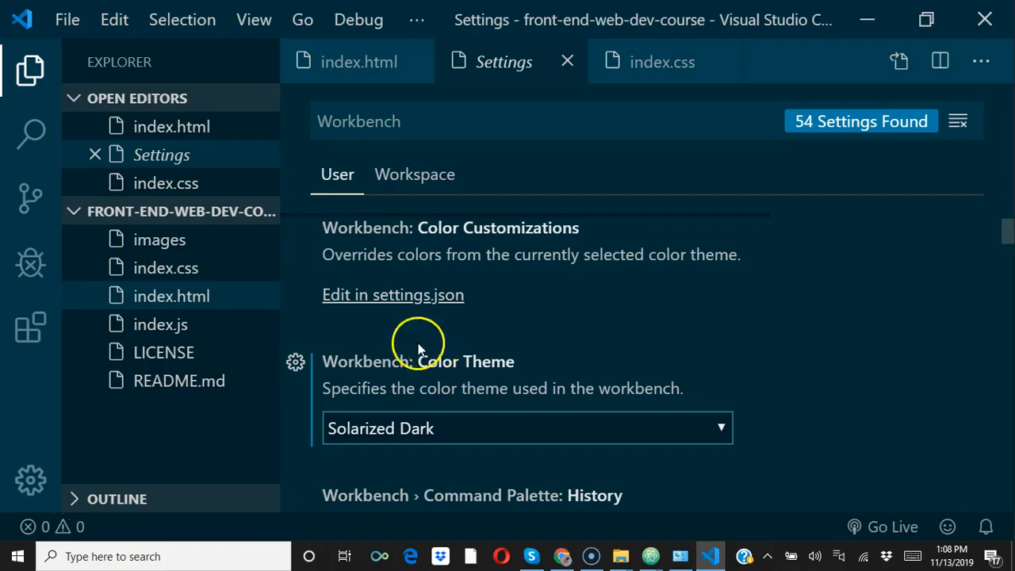
{"action": "left_click", "coordinate": [722, 430]}
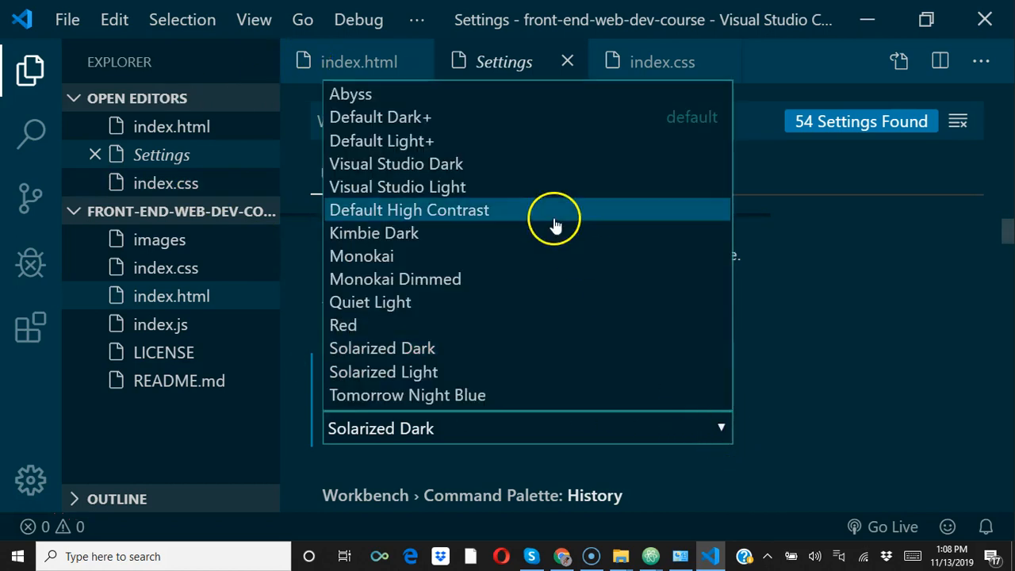
{"action": "left_click", "coordinate": [374, 332]}
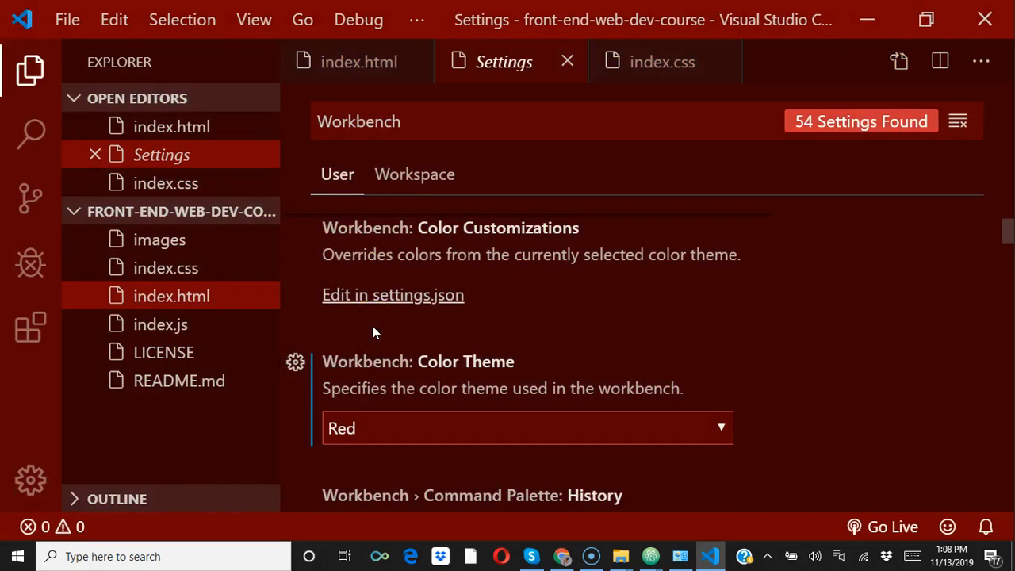
- Set Workbench: Color Theme to Quiet Light and bring up index.css to view its code in that theme
{"action": "left_click", "coordinate": [708, 427]}
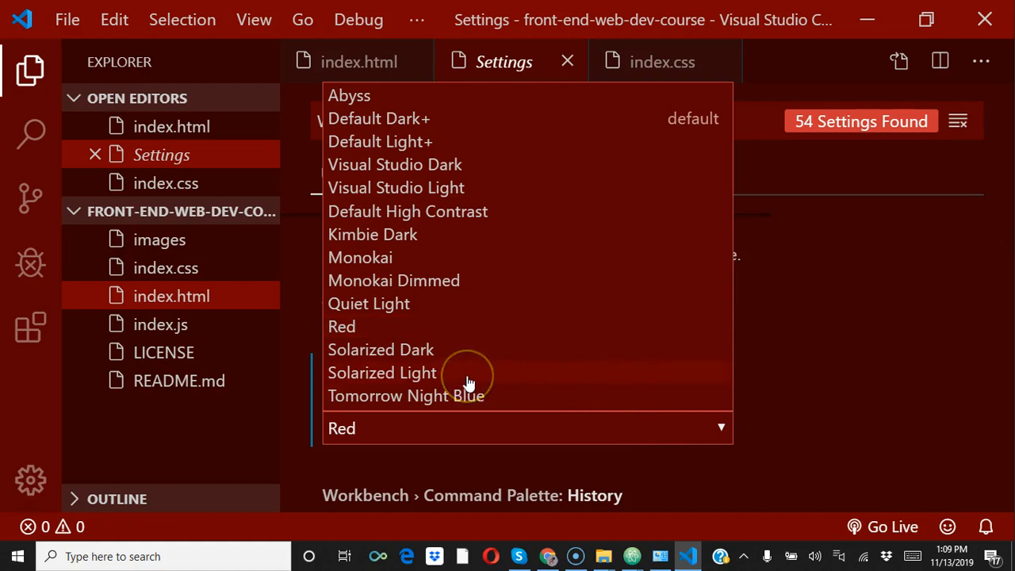
{"action": "left_click", "coordinate": [390, 313]}
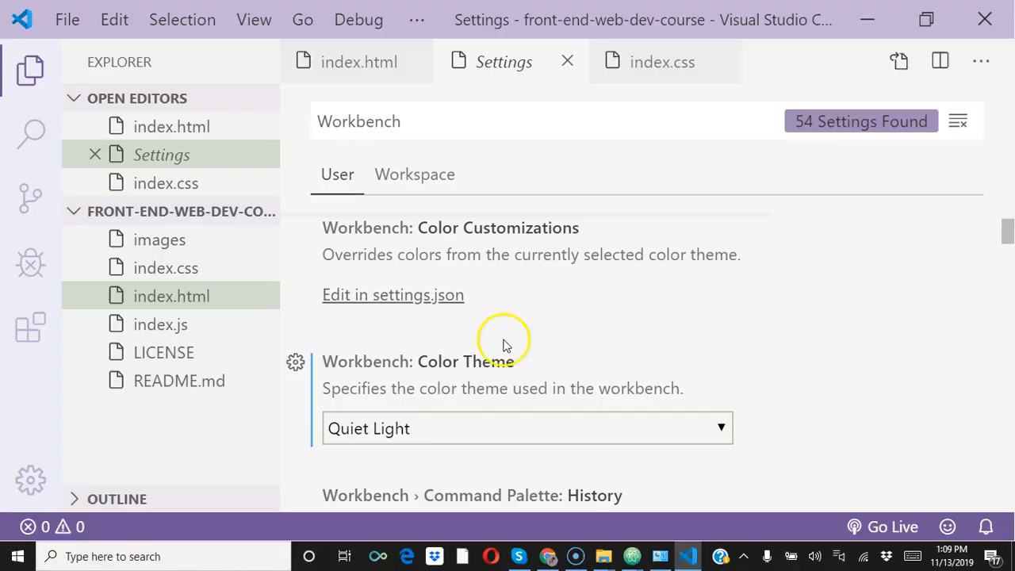
{"action": "left_click", "coordinate": [179, 187]}
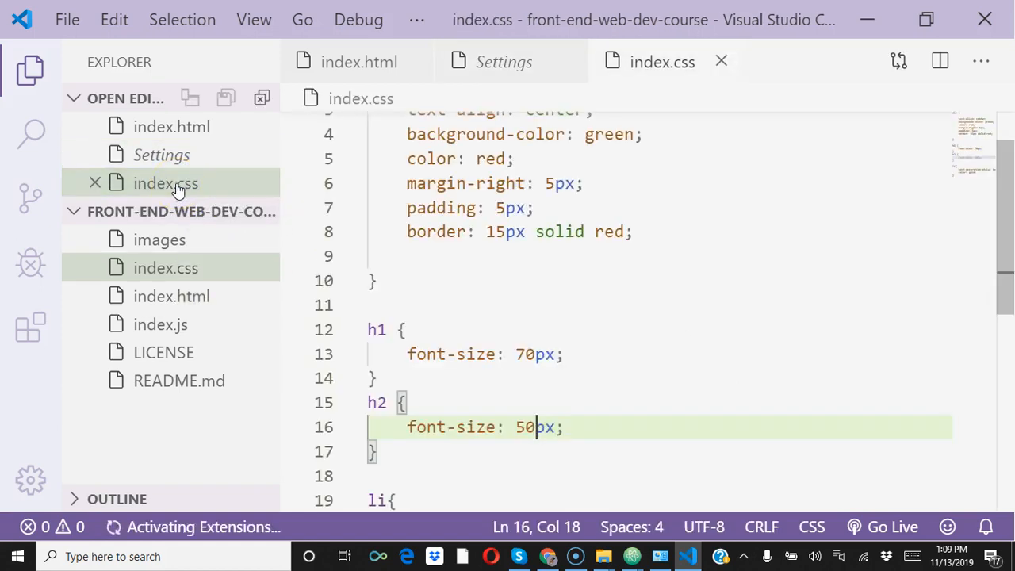
- Open index.html with Live Server to preview it in the browser, and switch to the Visual Studio Code documentation page
{"action": "left_click", "coordinate": [187, 128]}
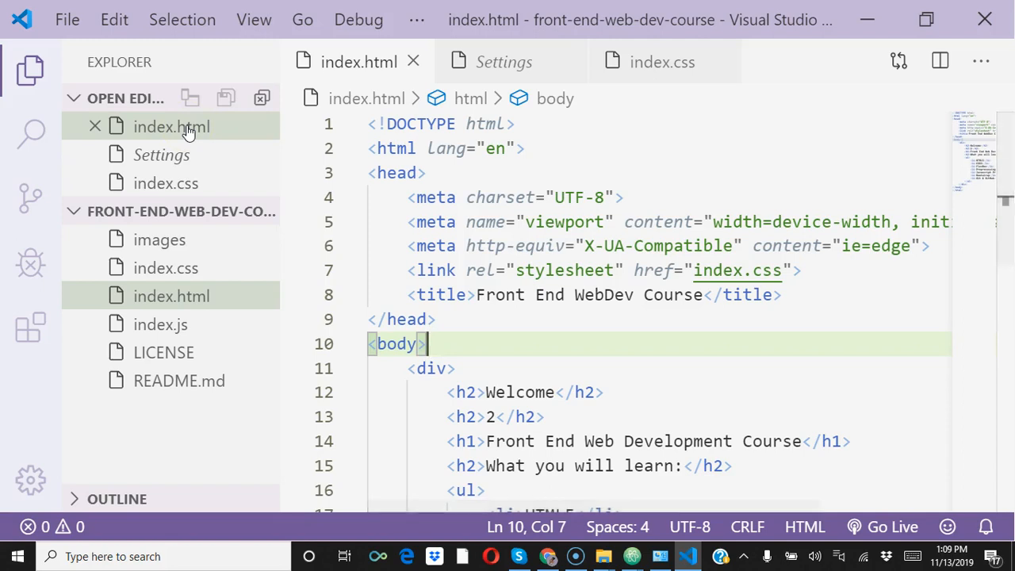
{"action": "left_click", "coordinate": [498, 269]}
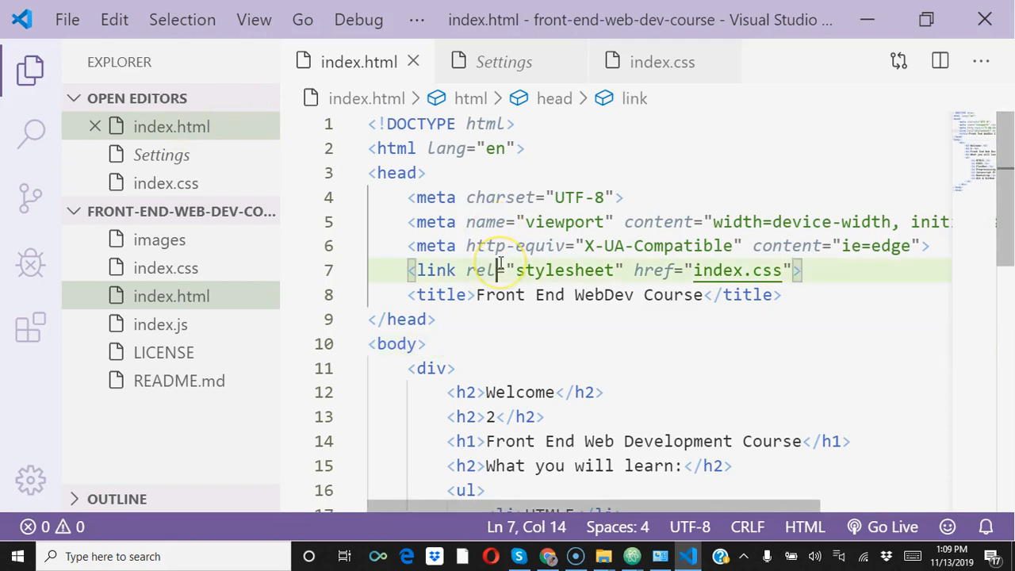
{"action": "right_click", "coordinate": [500, 266]}
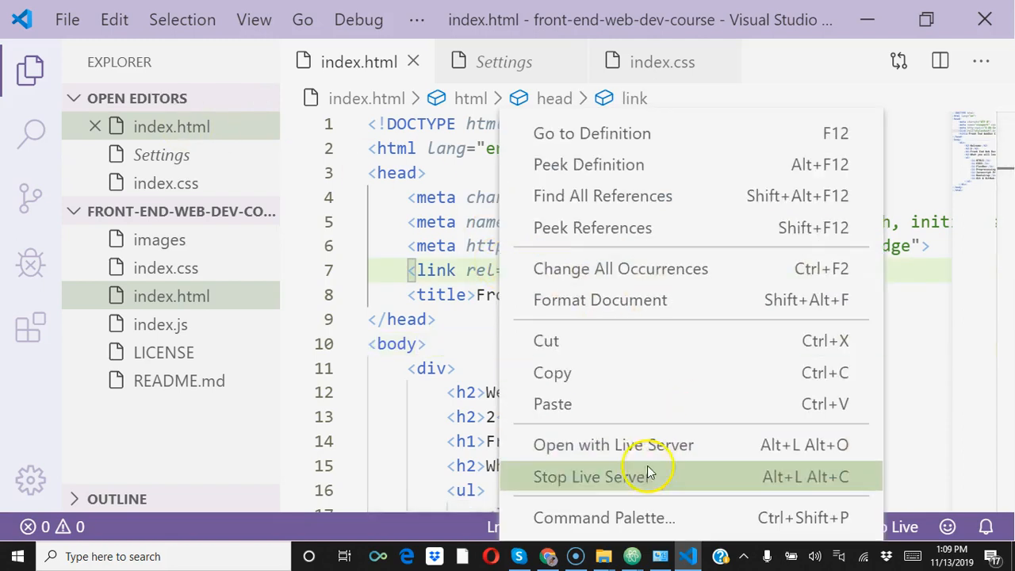
{"action": "left_click", "coordinate": [621, 446]}
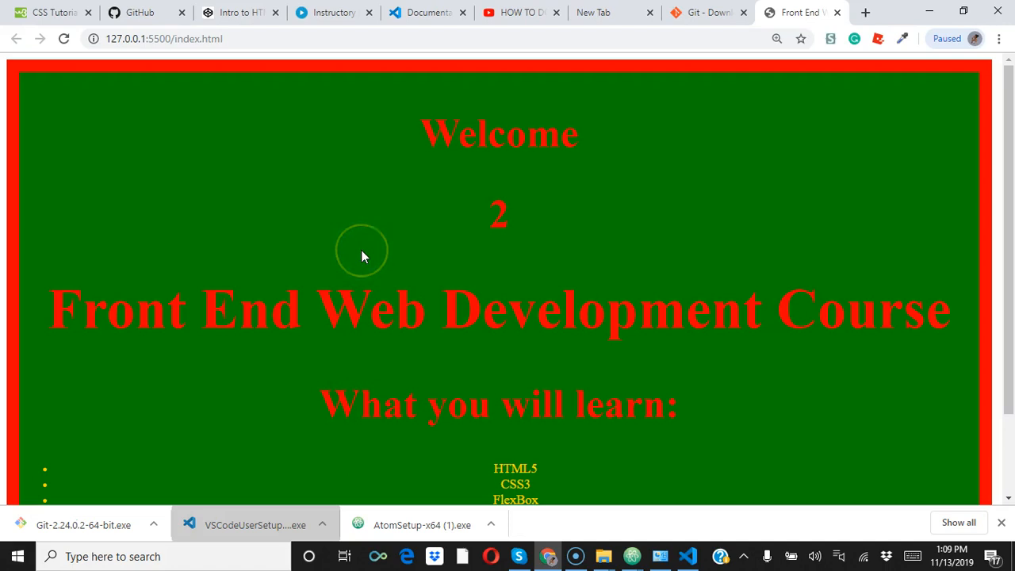
{"action": "left_click", "coordinate": [420, 15]}
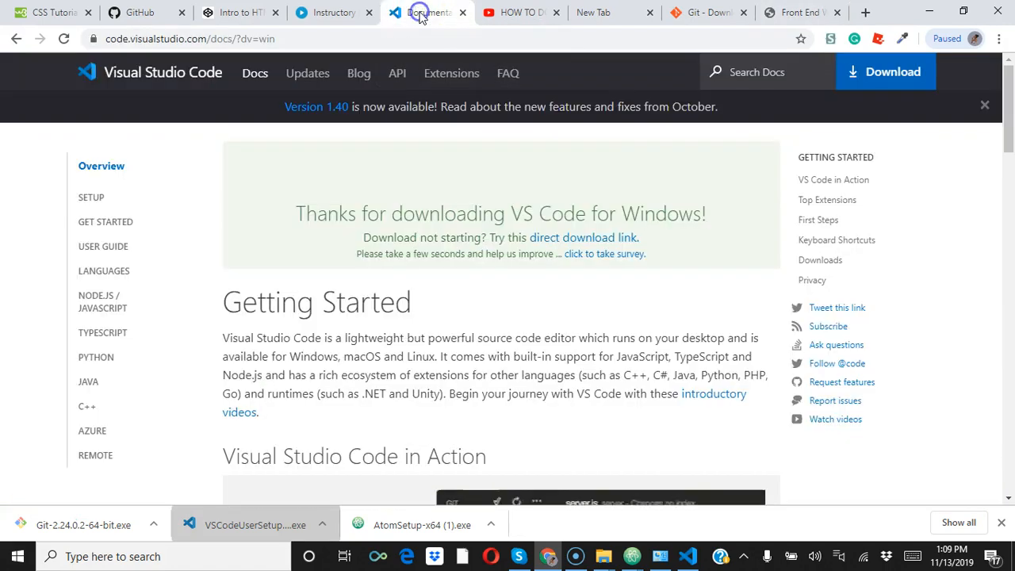